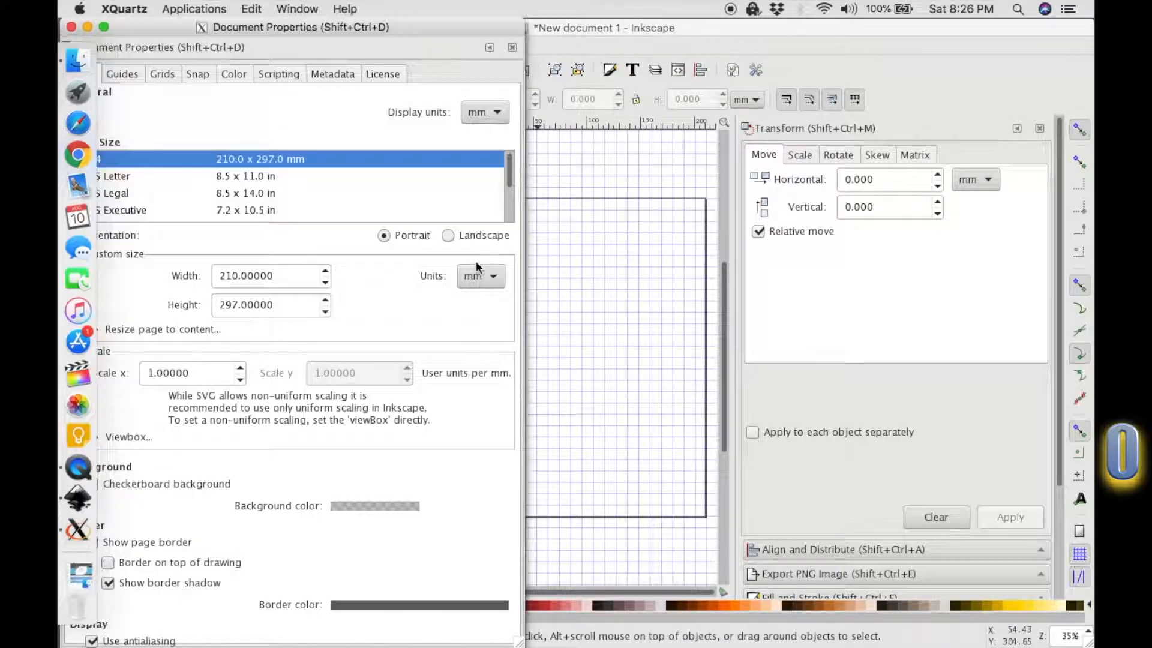
Enable the checkerboard background and turn off the page border in the document properties.
{"action": "left_click", "coordinate": [187, 484]}
{"action": "left_click", "coordinate": [186, 543]}
{"action": "left_click", "coordinate": [668, 405]}
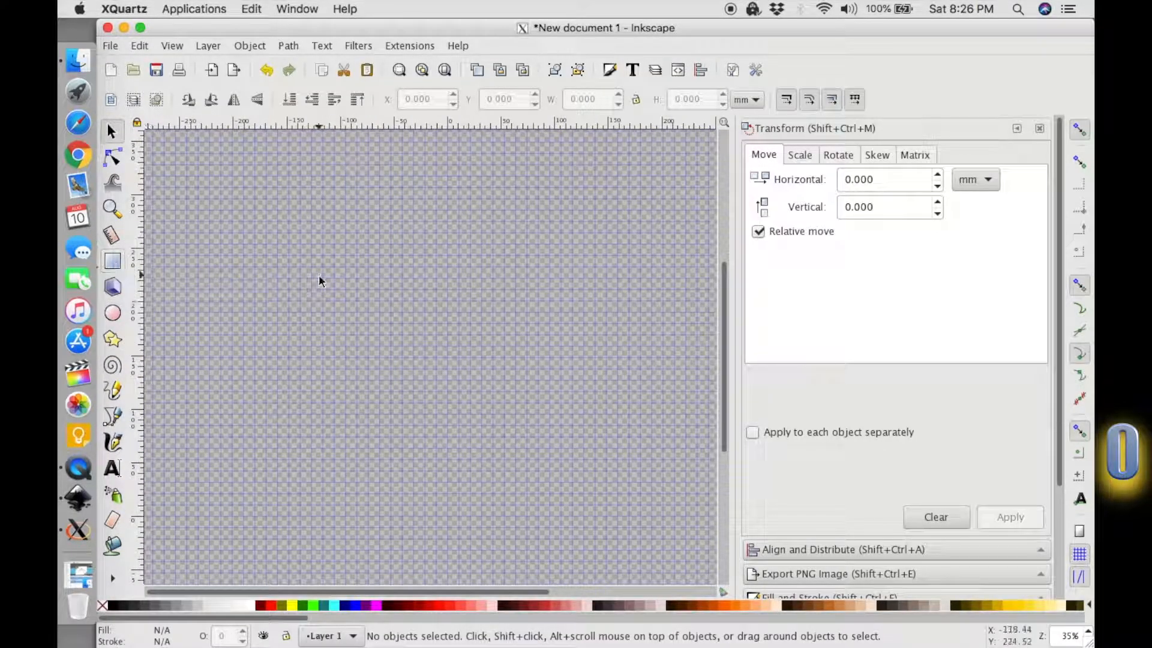
Import the orange gradient background image "double check it v 1 orange bground larg..." into the drawing.
{"action": "left_click", "coordinate": [140, 45]}
{"action": "left_click", "coordinate": [110, 46]}
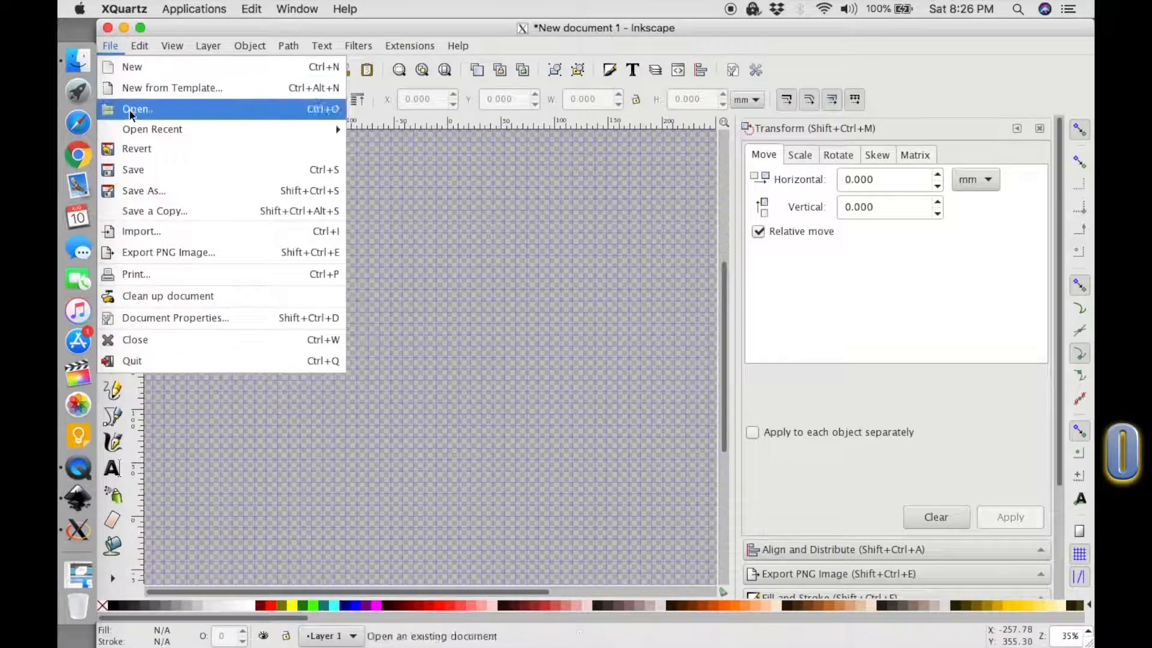
{"action": "left_click", "coordinate": [144, 231]}
{"action": "left_click", "coordinate": [529, 302]}
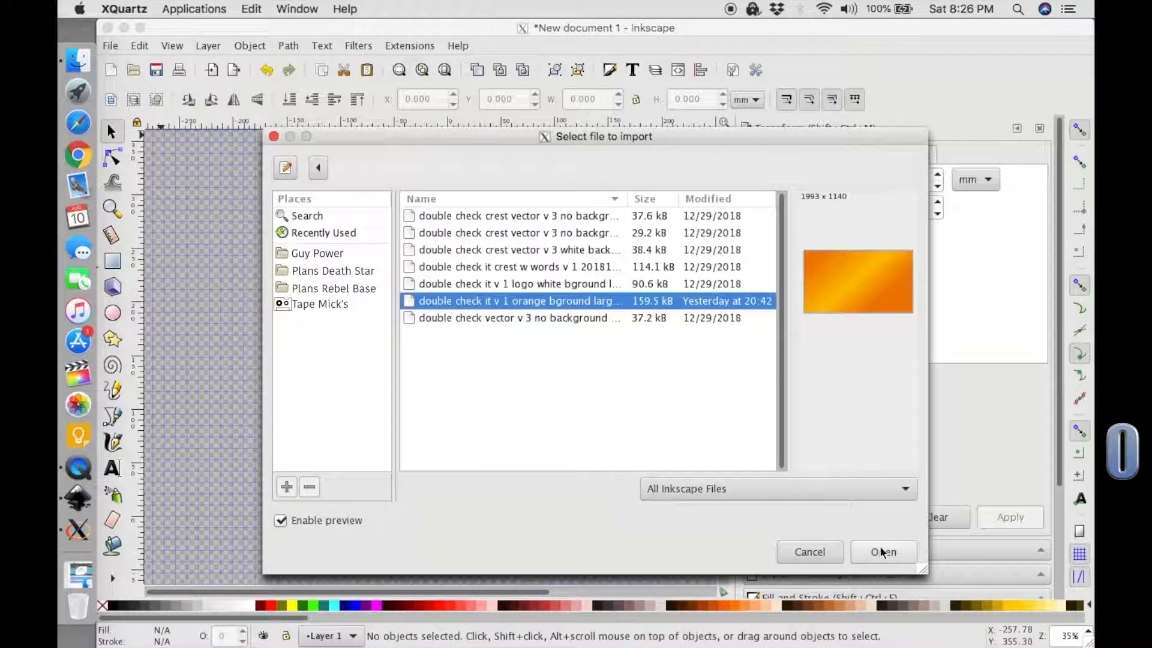
{"action": "left_click", "coordinate": [879, 549]}
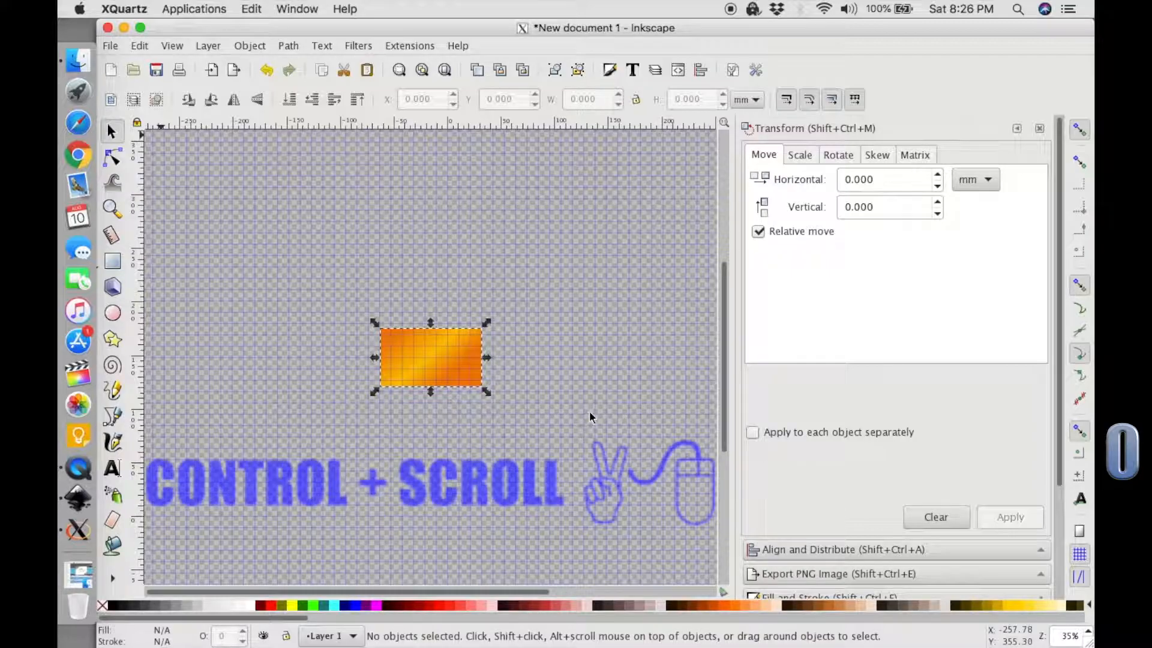
{"action": "scroll", "coordinate": [446, 360], "scroll_direction": "up", "scroll_amount": 4}
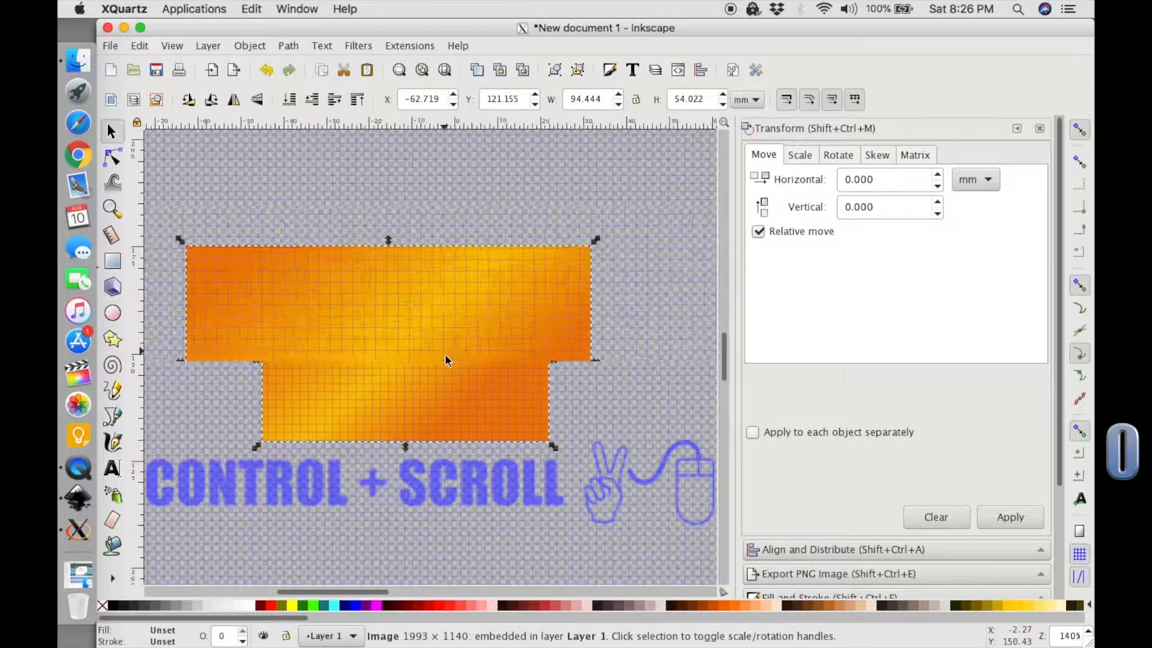
{"action": "left_click", "coordinate": [112, 468]}
{"action": "left_click_drag", "start_coordinate": [296, 225], "coordinate": [558, 303]}
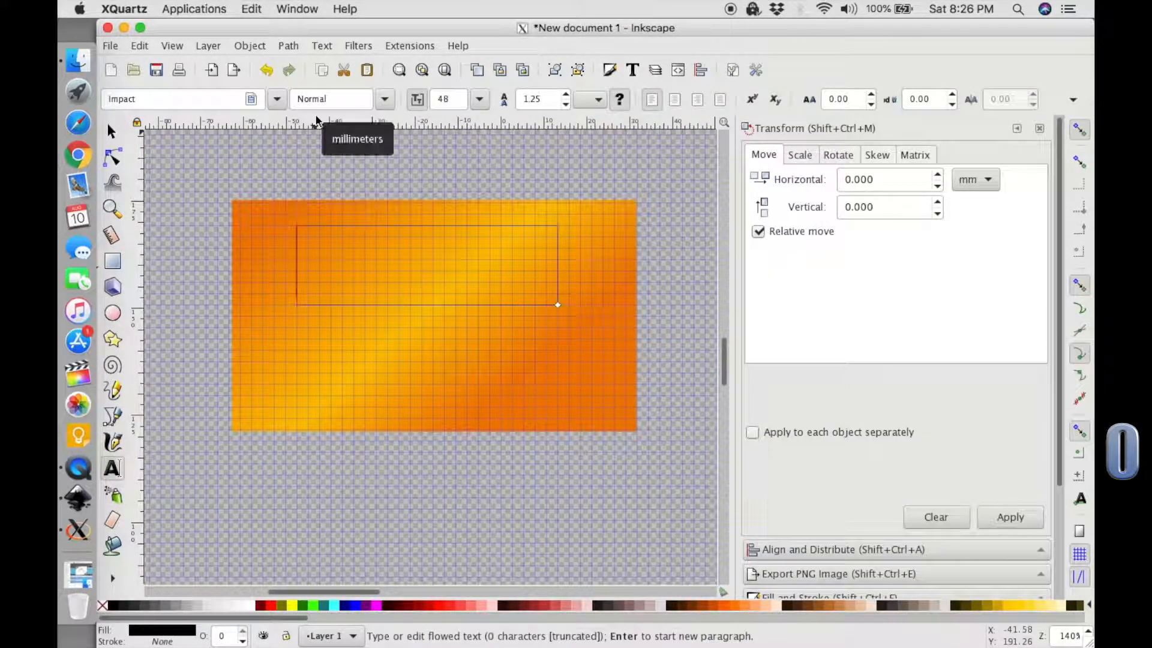
{"action": "left_click", "coordinate": [113, 132]}
{"action": "left_click_drag", "start_coordinate": [371, 276], "coordinate": [411, 359]}
{"action": "left_click", "coordinate": [502, 326]}
{"action": "left_click", "coordinate": [558, 264]}
Add a new layer named Layer 2 above the current layer.
{"action": "left_click", "coordinate": [655, 69]}
{"action": "left_click", "coordinate": [757, 461]}
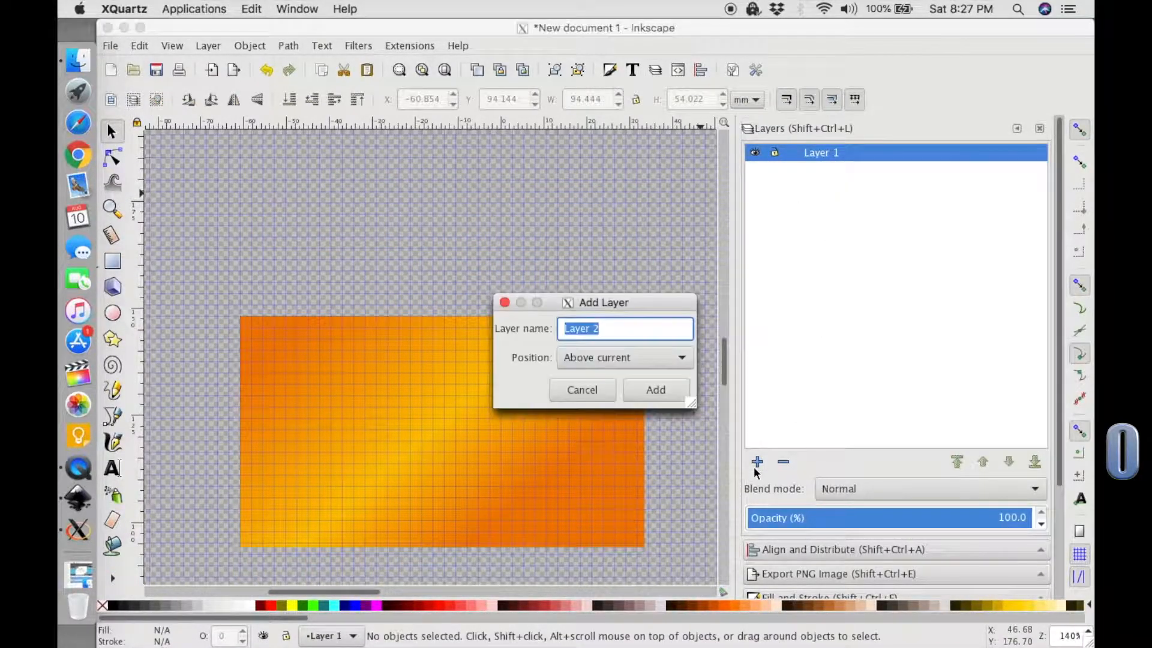
{"action": "left_click", "coordinate": [655, 389]}
Assign the orange image to Layer 1 and reposition it near the middle of the visible canvas.
{"action": "left_click", "coordinate": [612, 384]}
{"action": "right_click", "coordinate": [612, 384]}
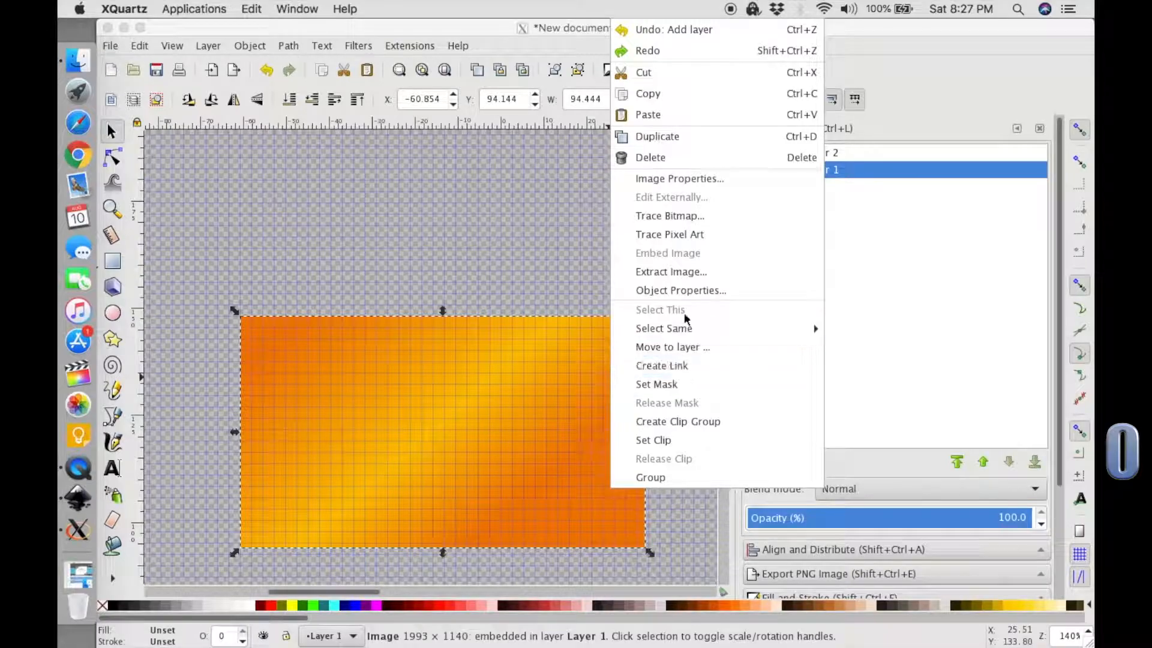
{"action": "left_click", "coordinate": [723, 351]}
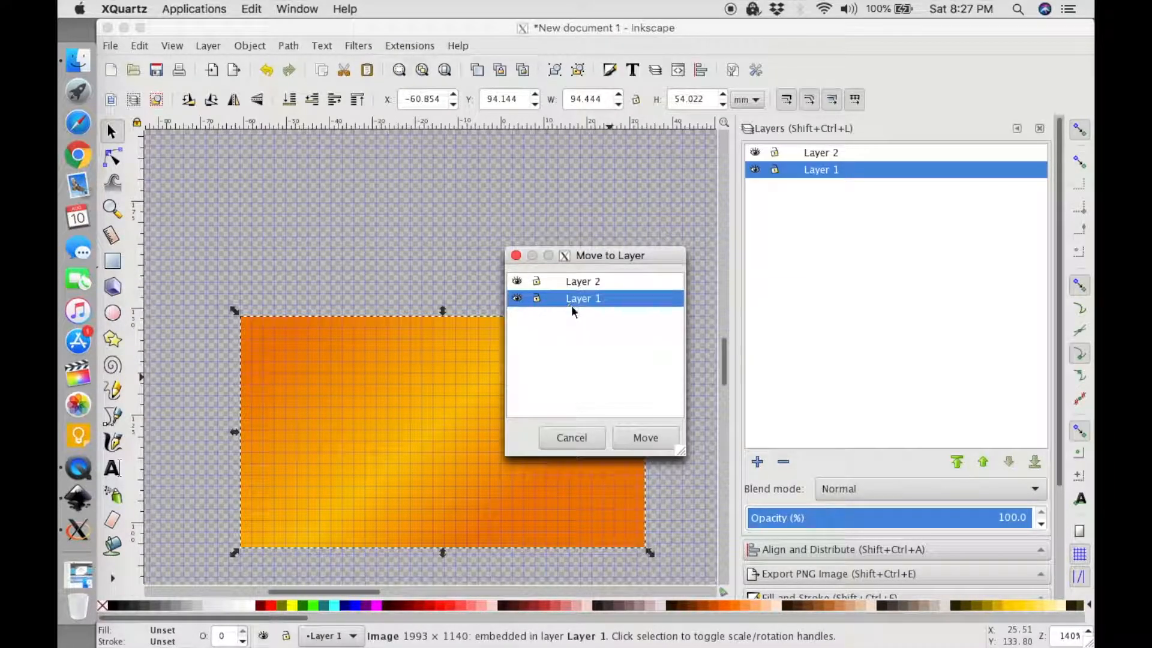
{"action": "left_click", "coordinate": [643, 438]}
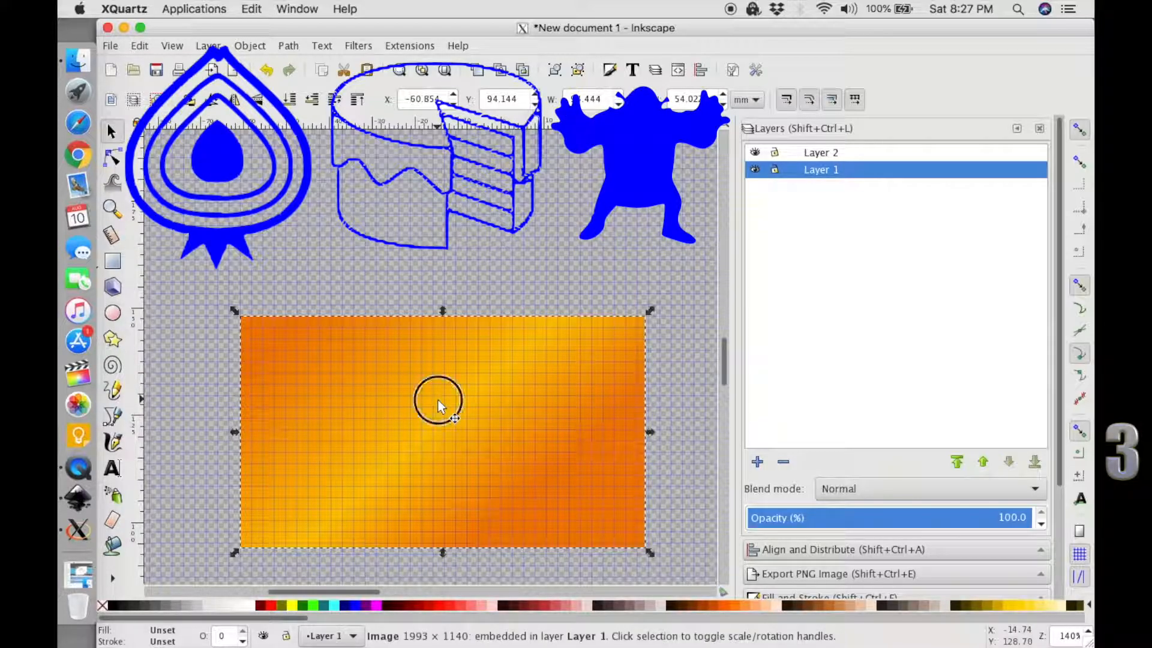
{"action": "left_click_drag", "start_coordinate": [442, 393], "coordinate": [509, 238]}
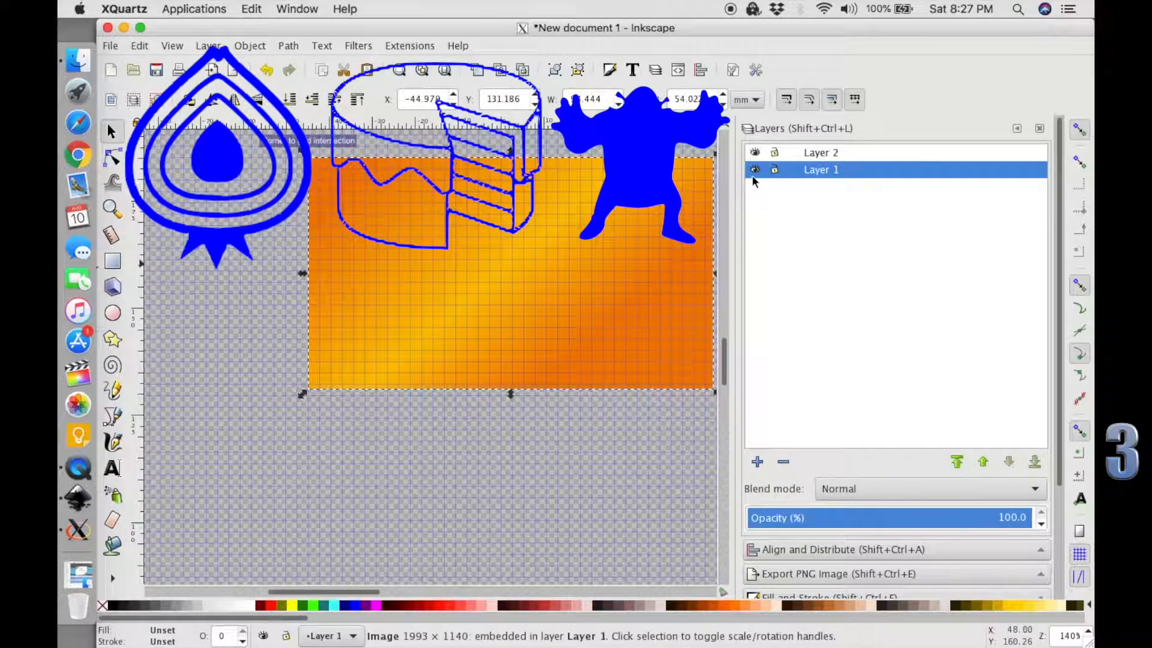
{"action": "left_click_drag", "start_coordinate": [587, 282], "coordinate": [519, 340]}
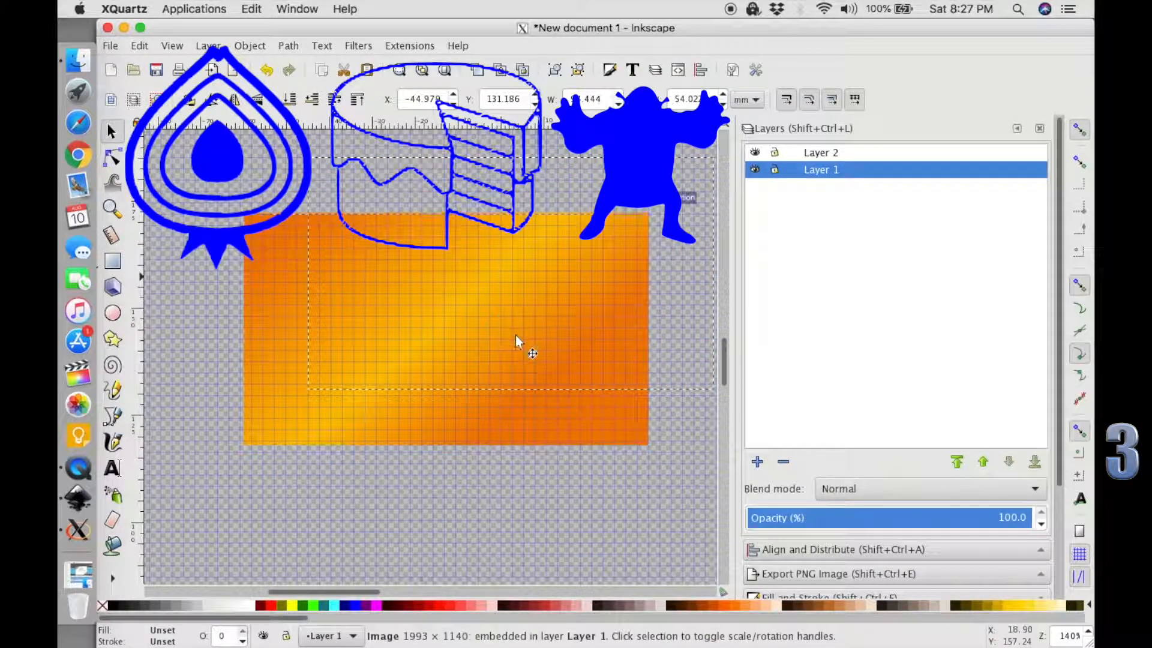
Add the text THUMBNAIL in Impact and place it across the centre of the orange image.
{"action": "left_click", "coordinate": [122, 463]}
{"action": "left_click", "coordinate": [311, 498]}
{"action": "type", "text": "T"}
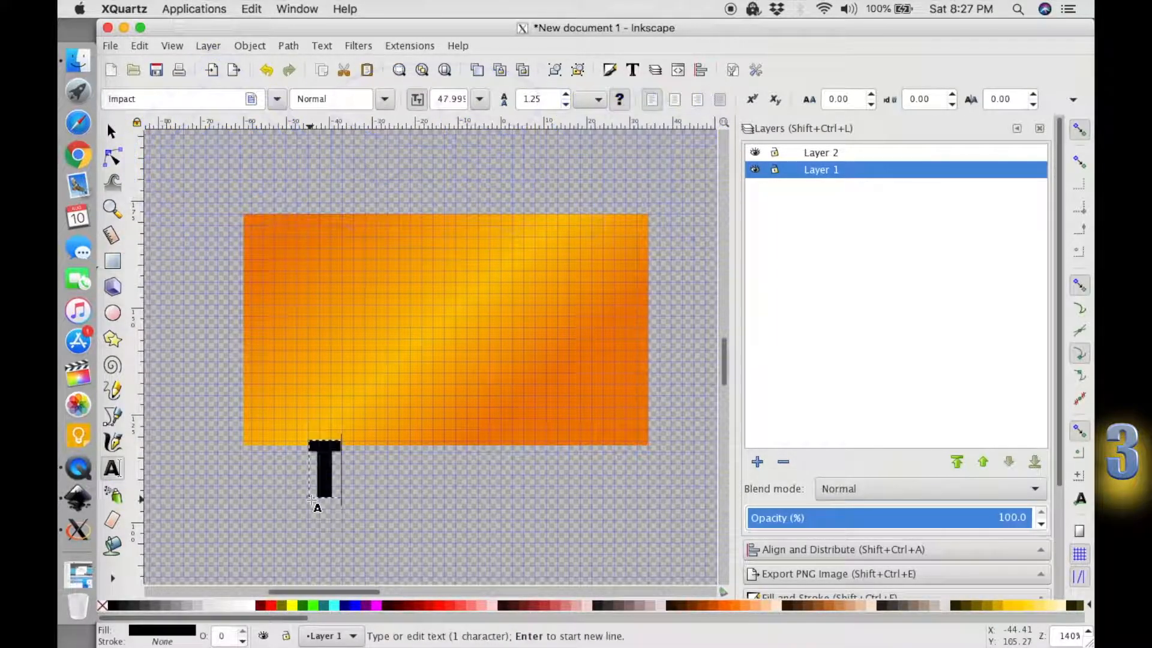
{"action": "type", "text": "HUMBNAIL"}
{"action": "key", "text": "Escape"}
{"action": "key", "text": "F1"}
{"action": "left_click_drag", "start_coordinate": [373, 465], "coordinate": [348, 327]}
Move the THUMBNAIL text object to Layer 2.
{"action": "left_click", "coordinate": [774, 171]}
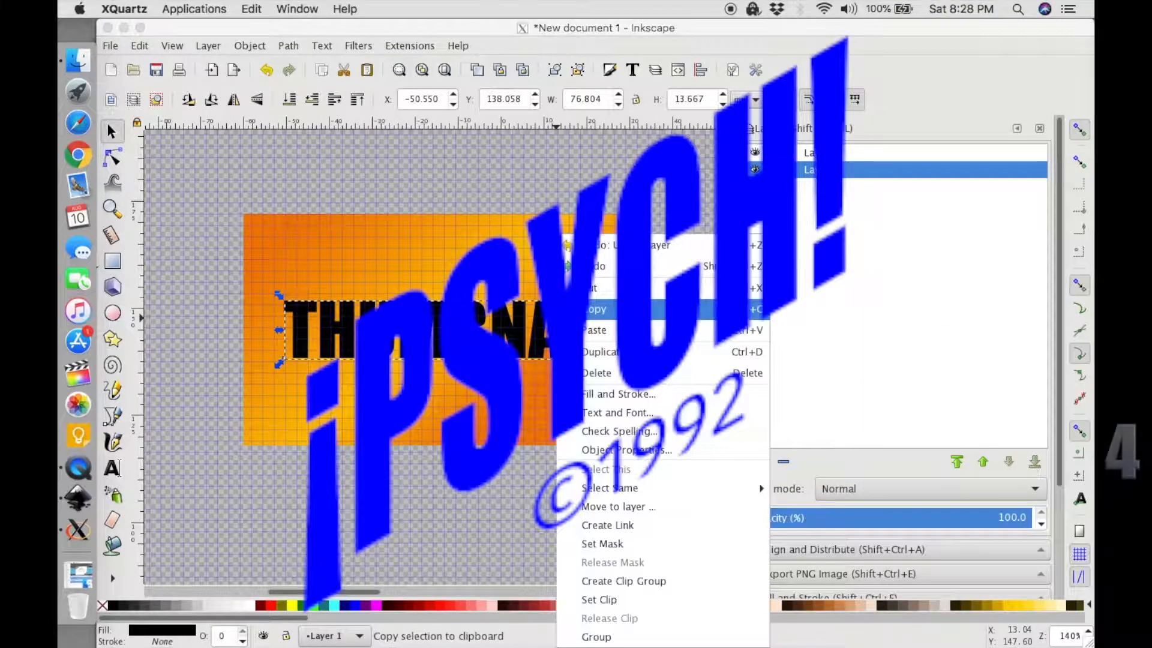
{"action": "left_click", "coordinate": [648, 506]}
{"action": "left_click", "coordinate": [580, 280]}
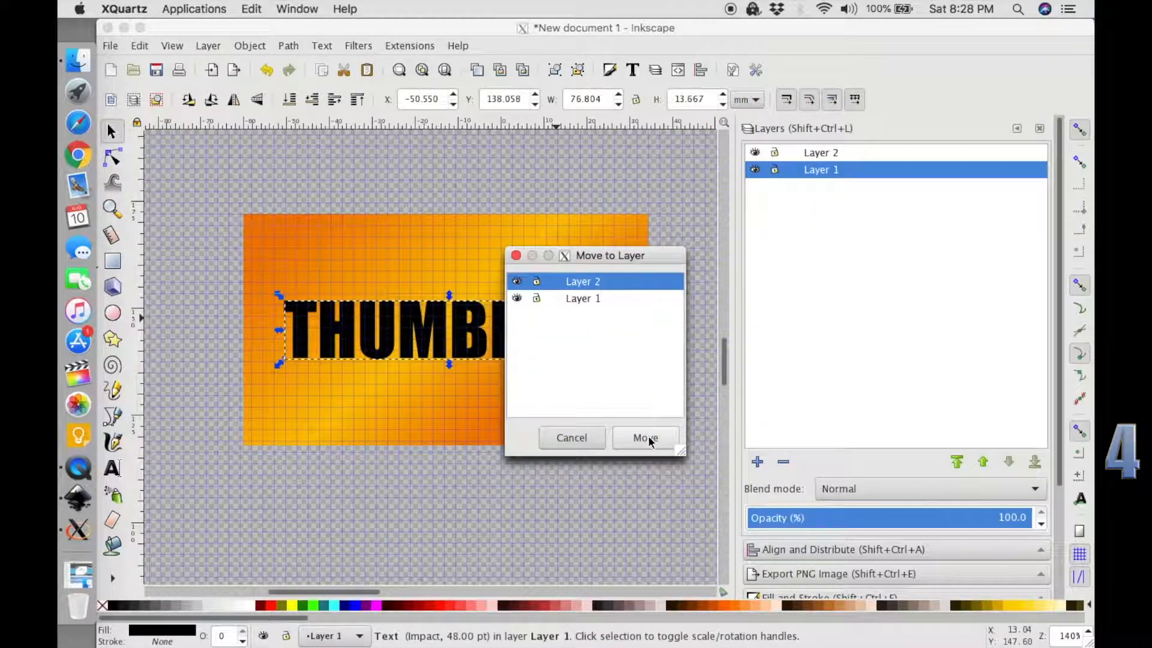
{"action": "left_click", "coordinate": [647, 438]}
Toggle layer visibility to check what each layer contains, and shift the orange image and the THUMBNAIL text slightly up.
{"action": "left_click", "coordinate": [757, 155]}
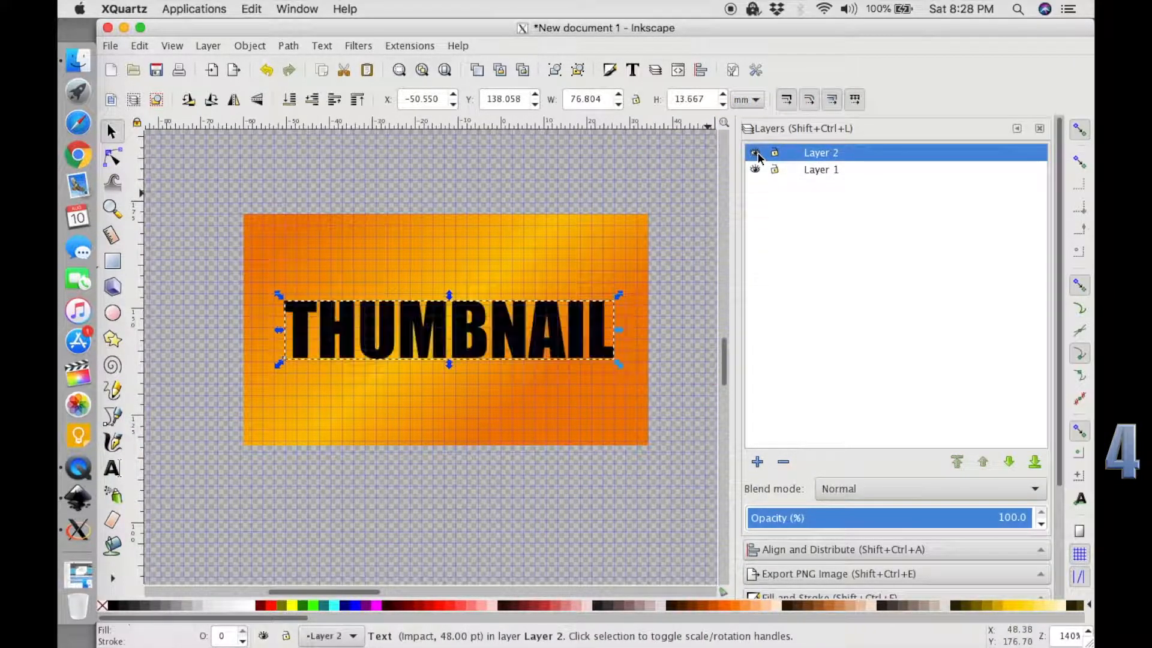
{"action": "left_click", "coordinate": [413, 204]}
{"action": "mouse_move", "coordinate": [357, 277]}
{"action": "left_mouse_down"}
{"action": "mouse_move", "coordinate": [383, 307]}
{"action": "mouse_move", "coordinate": [339, 275]}
{"action": "mouse_move", "coordinate": [352, 266]}
{"action": "left_mouse_up"}
{"action": "left_click", "coordinate": [756, 171]}
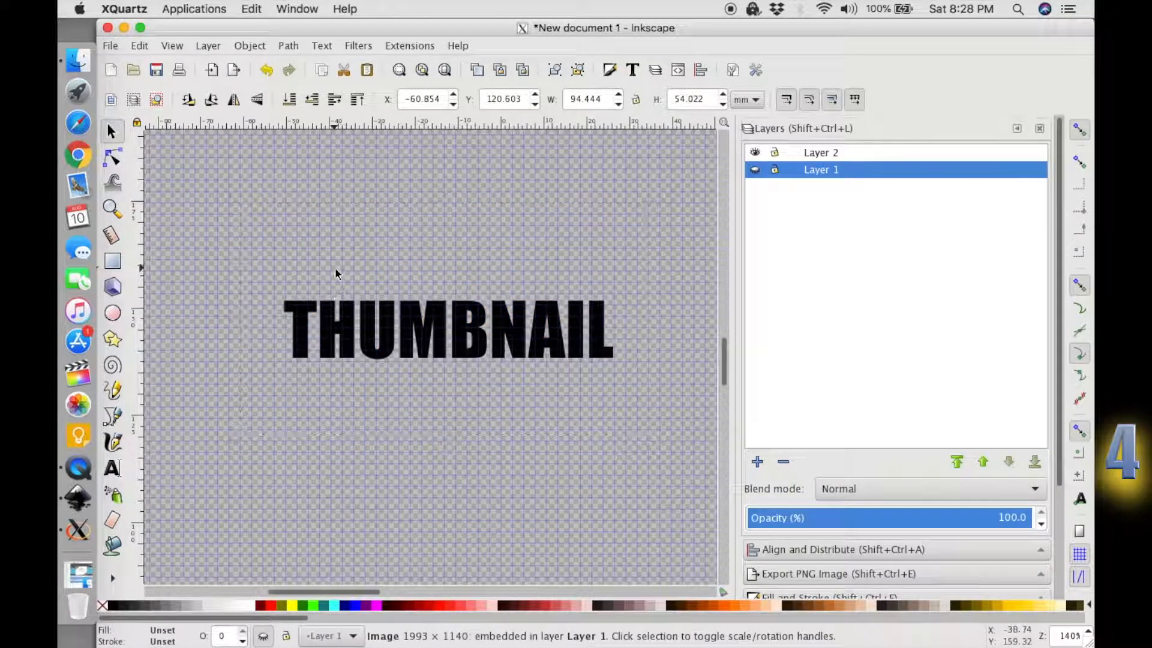
{"action": "left_click", "coordinate": [348, 315]}
{"action": "left_click", "coordinate": [758, 172]}
{"action": "left_click_drag", "start_coordinate": [418, 239], "coordinate": [307, 210]}
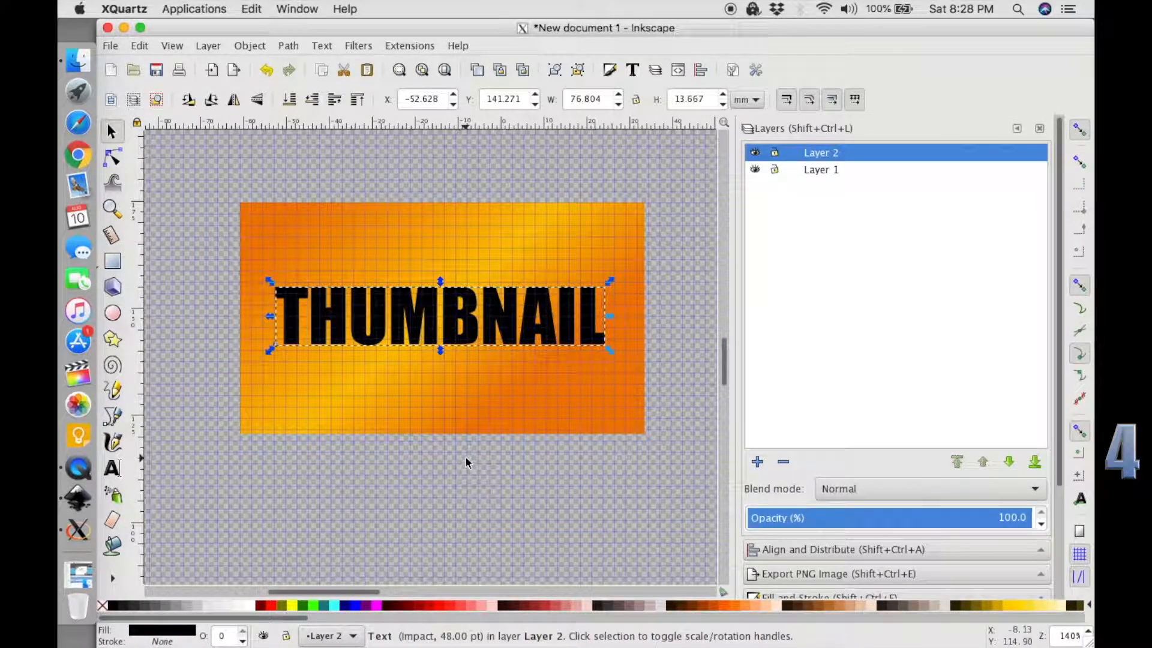
Add the text MAKING AN above THUMBNAIL and spread the two lines apart on the orange image.
{"action": "left_click", "coordinate": [384, 241]}
{"action": "type", "text": "t"}
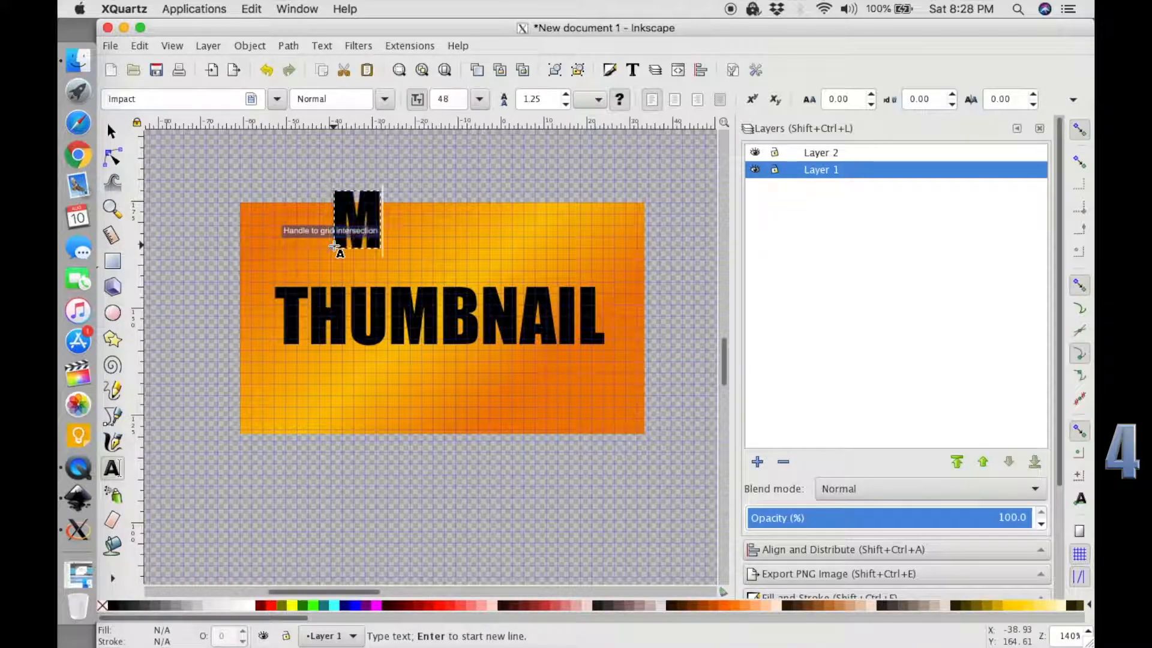
{"action": "type", "text": "AKING A"}
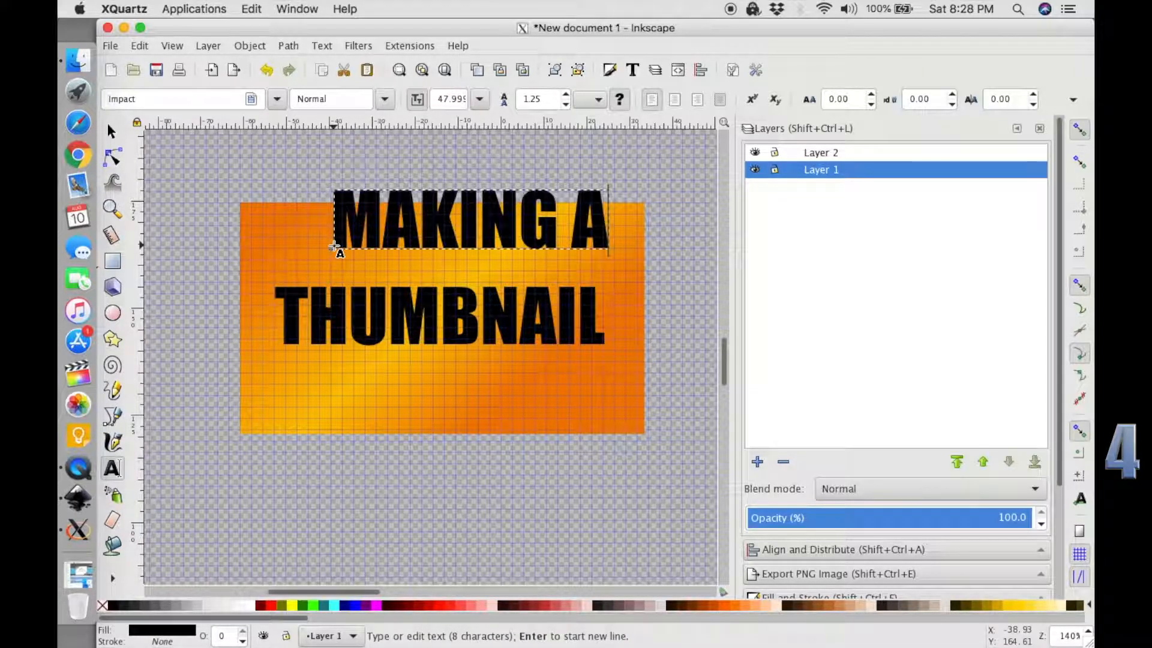
{"action": "key", "text": "F1"}
{"action": "left_click_drag", "start_coordinate": [408, 224], "coordinate": [438, 266]}
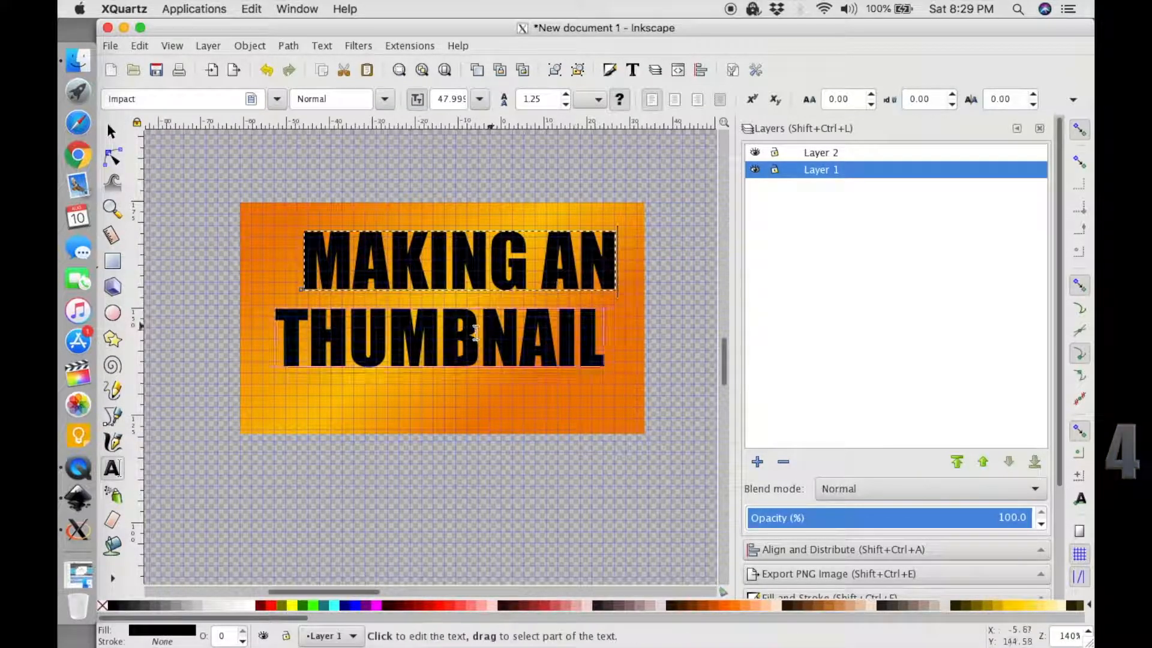
{"action": "left_click_drag", "start_coordinate": [489, 329], "coordinate": [438, 407]}
Add the text EYECATCHING on Layer 2, shrink it to about 27 pt and place it between MAKING AN and THUMBNAIL.
{"action": "key", "text": "t"}
{"action": "left_click", "coordinate": [339, 316]}
{"action": "type", "text": "EYECATCH"}
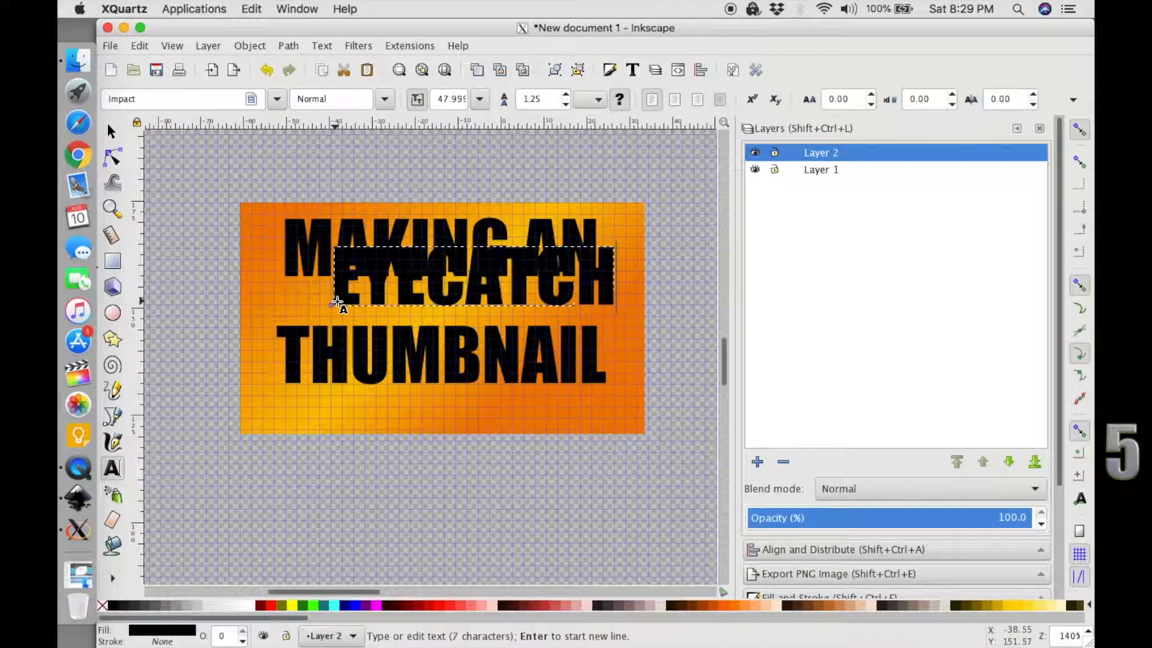
{"action": "type", "text": "ING"}
{"action": "key", "text": "F1"}
{"action": "left_click_drag", "start_coordinate": [488, 290], "coordinate": [462, 305]}
{"action": "left_click_drag", "start_coordinate": [692, 295], "coordinate": [526, 298]}
{"action": "left_click_drag", "start_coordinate": [488, 293], "coordinate": [498, 299]}
Edit the middle text line to read EYE CATCHING.
{"action": "double_click", "coordinate": [363, 312]}
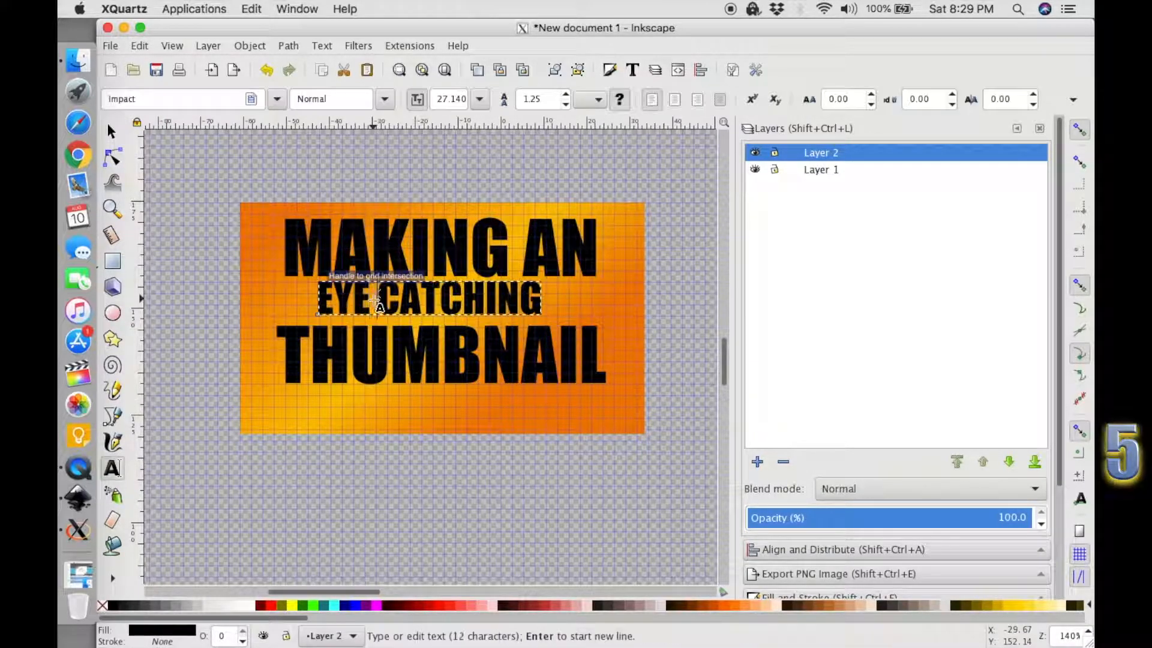
{"action": "left_click", "coordinate": [540, 295]}
{"action": "type", "text": "?"}
Switch to Chrome and search the web for EYECATCHING to check its spelling.
{"action": "left_click", "coordinate": [70, 162]}
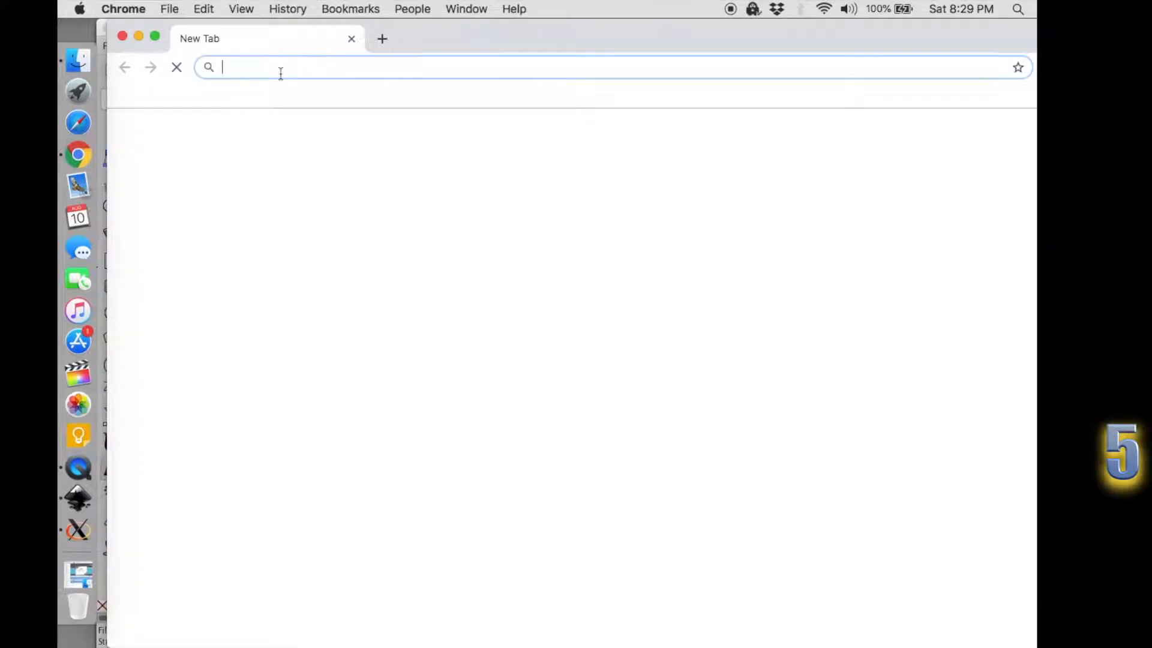
{"action": "type", "text": "EYECATCHI"}
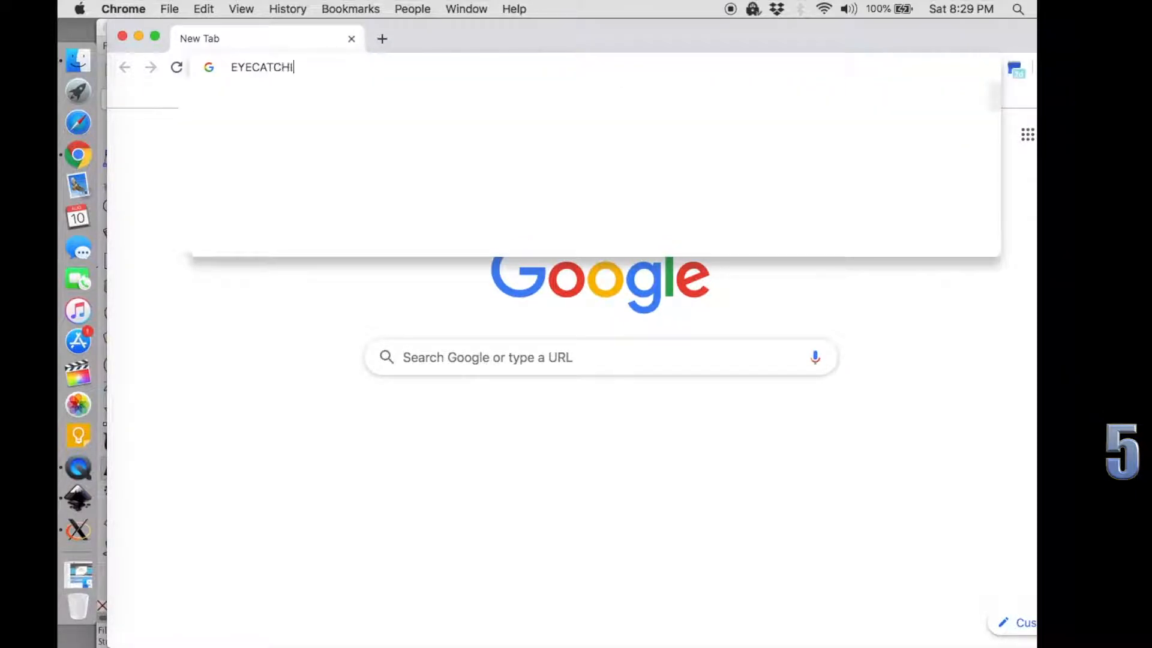
{"action": "type", "text": "NG"}
{"action": "key", "text": "Return"}
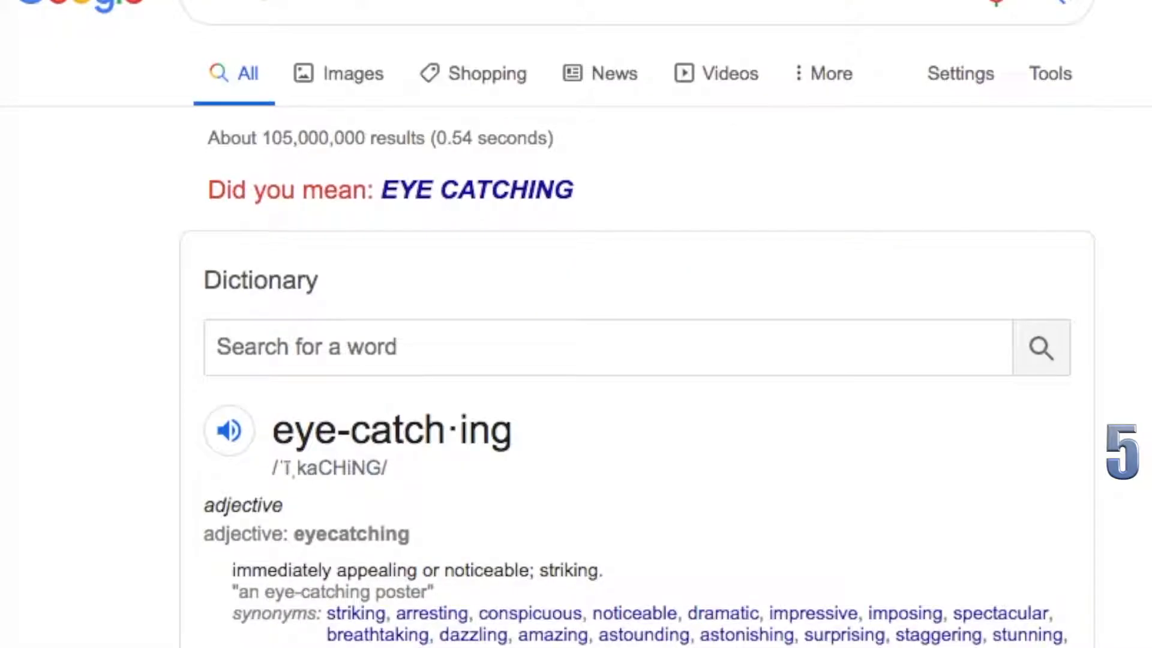
Look up DAMN IT in the dictionary on the search results page.
{"action": "left_click", "coordinate": [337, 343]}
{"action": "type", "text": "DAMN IT"}
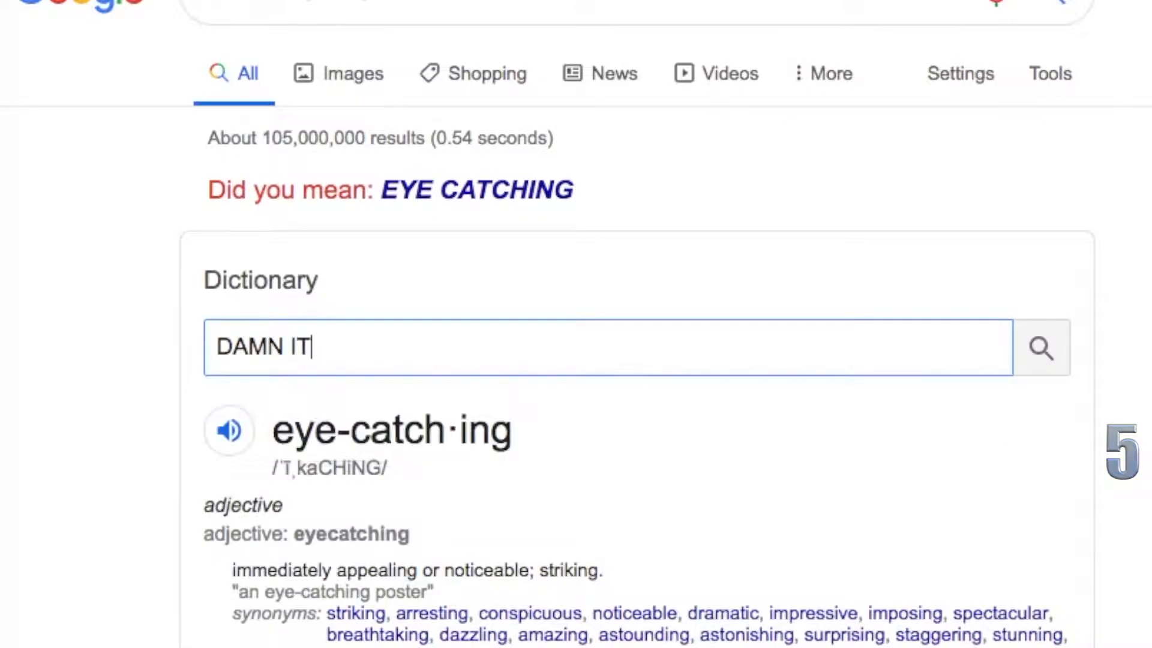
{"action": "key", "text": "Return"}
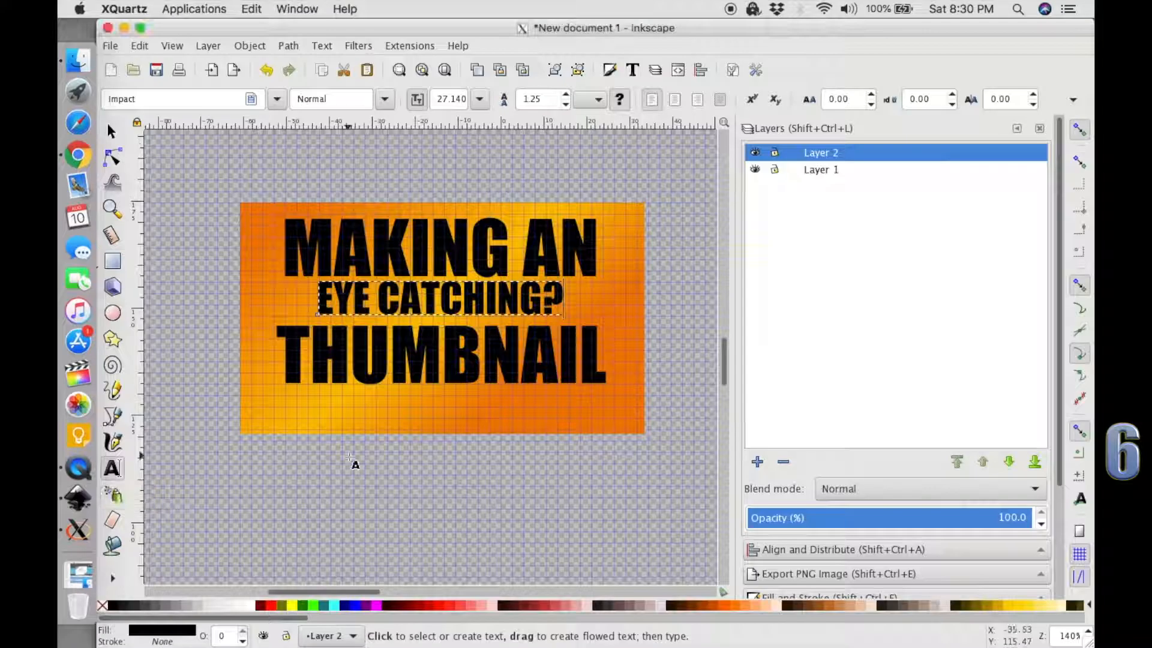
{"action": "key", "text": "BackSpace"}
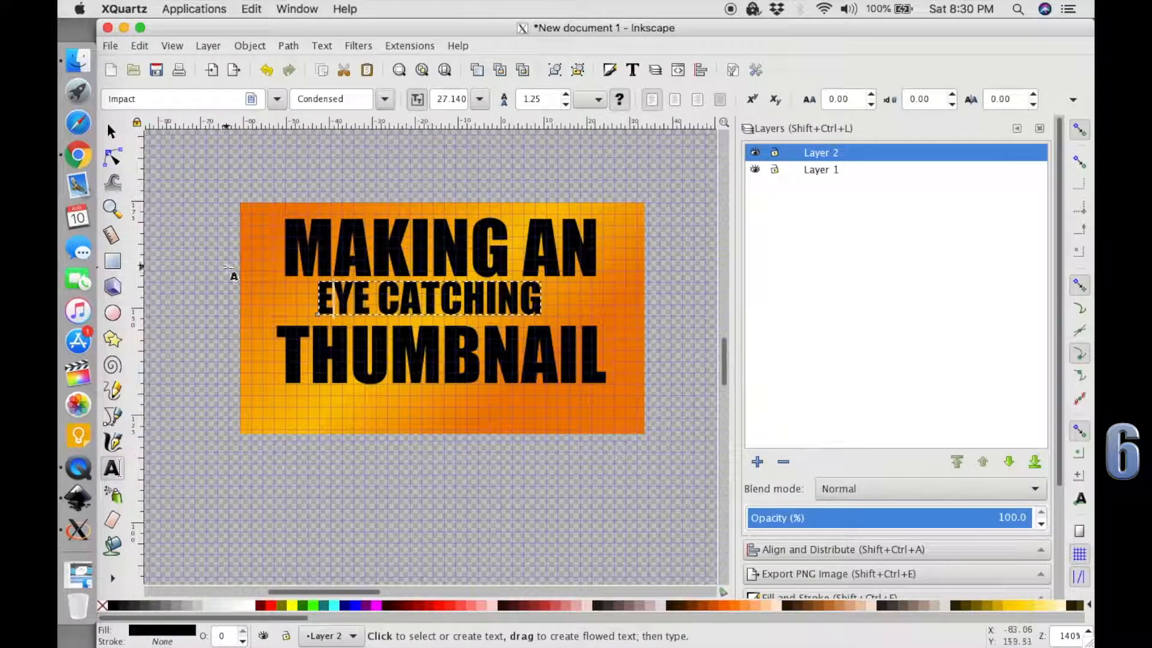
Search Google in Chrome for SHRUGS EMITICON and copy the text-form shrug emoticon from the Emojipedia page.
{"action": "left_click", "coordinate": [85, 155]}
{"action": "left_click", "coordinate": [360, 148]}
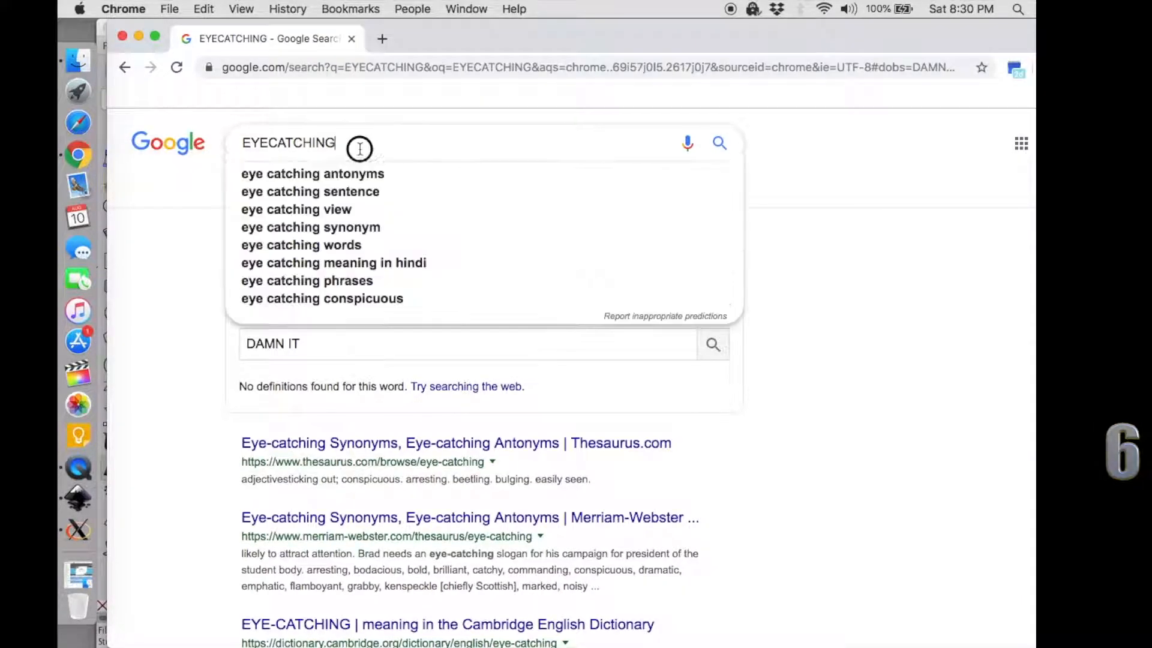
{"action": "double_click", "coordinate": [231, 154]}
{"action": "type", "text": "SHRUGS EMITICON"}
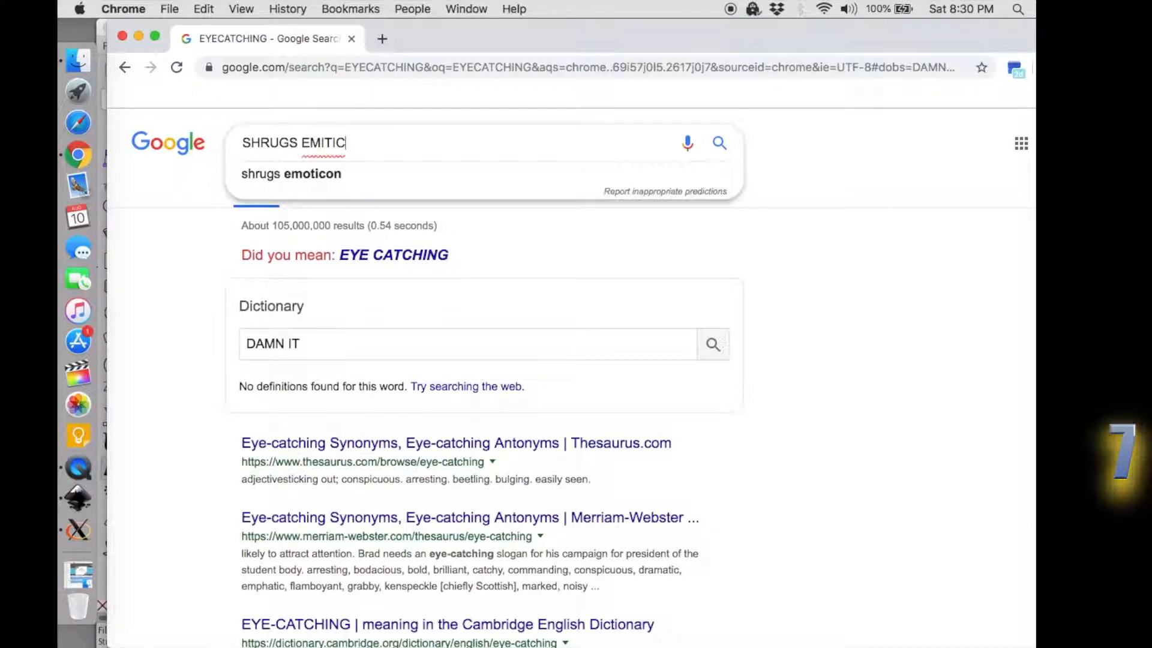
{"action": "key", "text": "Return"}
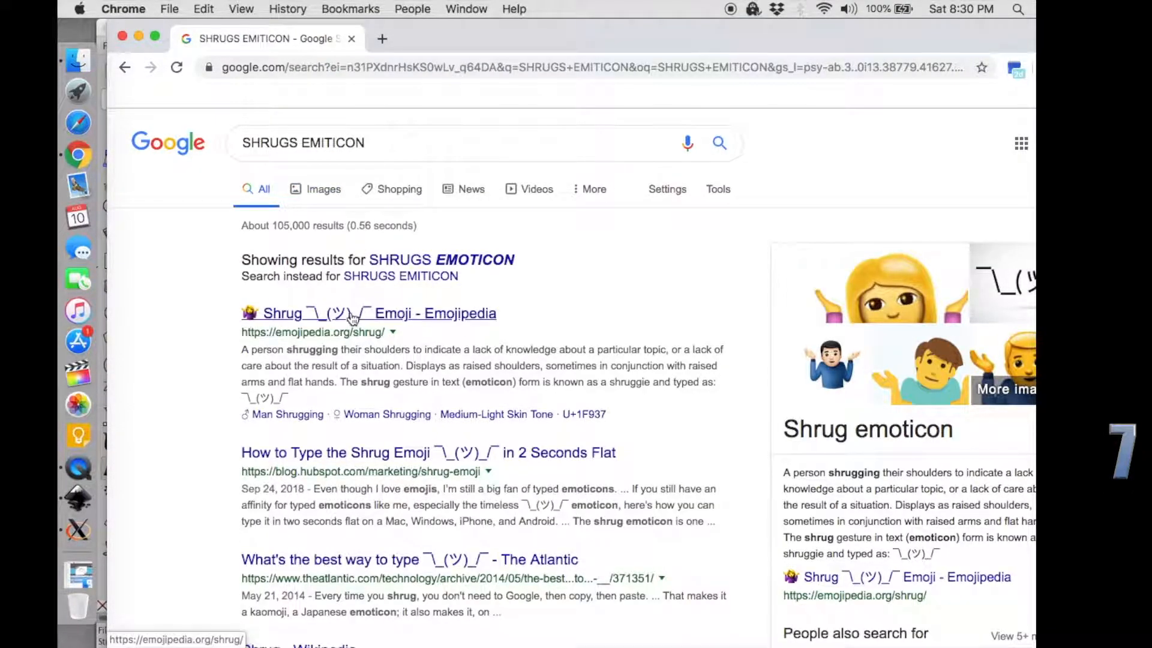
{"action": "left_click", "coordinate": [352, 318]}
{"action": "left_click_drag", "start_coordinate": [243, 462], "coordinate": [195, 467]}
{"action": "key", "text": "ctrl+c"}
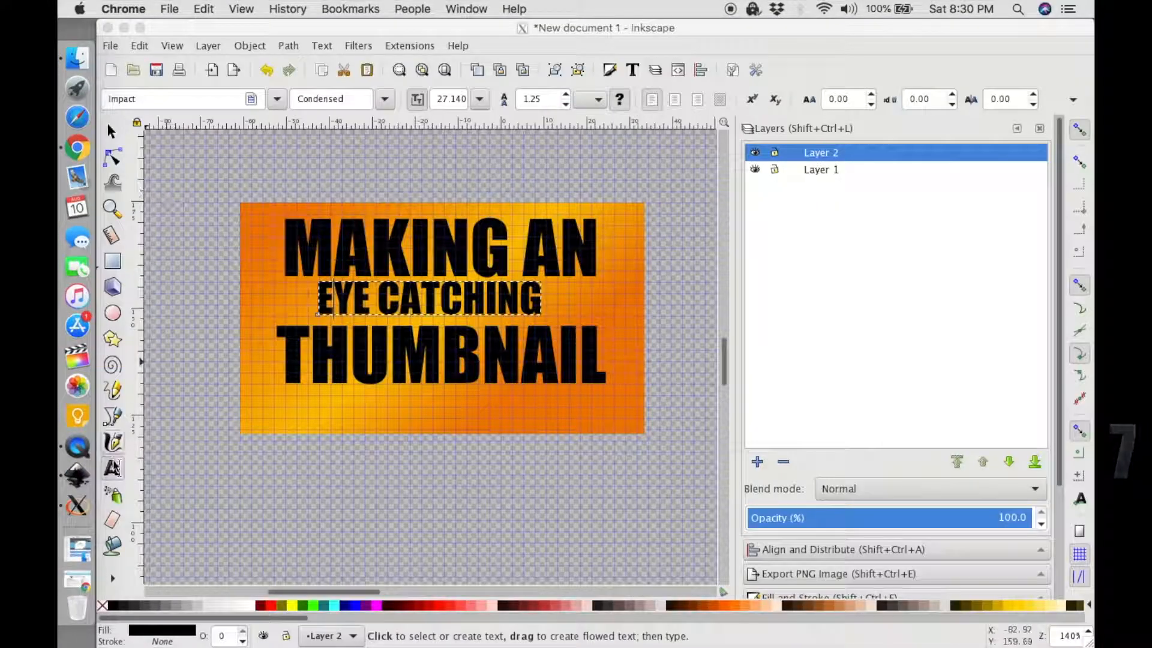
Paste the shrug emoticon as text in Inkscape, shrink it to about 37 × 8 mm and place it beneath THUMBNAIL.
{"action": "left_click", "coordinate": [327, 414]}
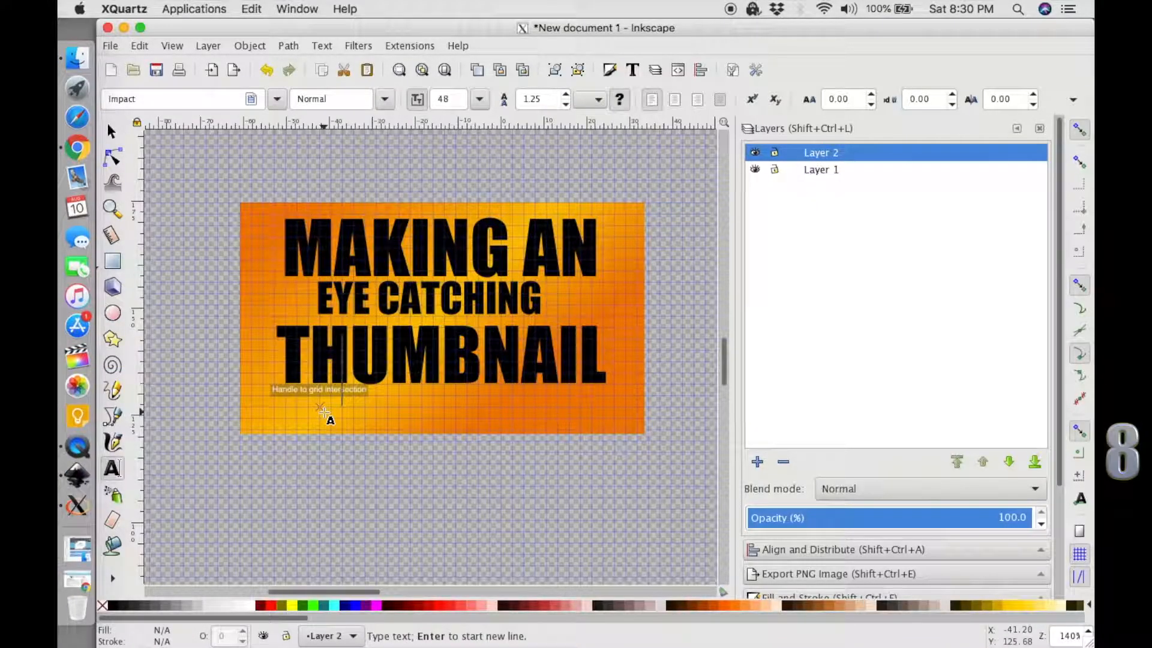
{"action": "key", "text": "ctrl+v"}
{"action": "left_click", "coordinate": [113, 130]}
{"action": "left_click_drag", "start_coordinate": [684, 380], "coordinate": [495, 381]}
{"action": "left_click_drag", "start_coordinate": [437, 386], "coordinate": [346, 414]}
{"action": "key", "text": "ctrl+z"}
{"action": "mouse_move", "coordinate": [436, 414]}
{"action": "left_mouse_down"}
{"action": "mouse_move", "coordinate": [462, 411]}
{"action": "mouse_move", "coordinate": [446, 412]}
{"action": "left_mouse_up"}
{"action": "left_click", "coordinate": [457, 473]}
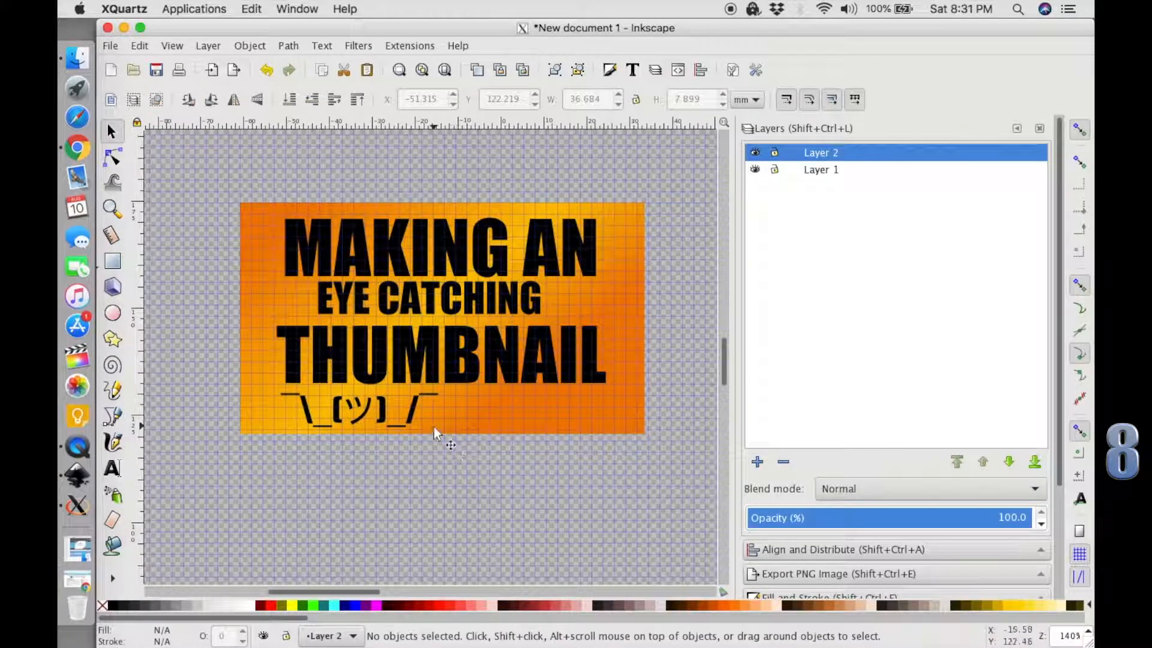
Skew MAKING AN, EYE CATCHING, THUMBNAIL and the shrug emoticon individually so each slopes down to the right.
{"action": "left_click", "coordinate": [380, 257], "text": "ctrl"}
{"action": "left_click", "coordinate": [380, 257]}
{"action": "left_click_drag", "start_coordinate": [602, 249], "coordinate": [610, 281]}
{"action": "key", "text": "ctrl+z"}
{"action": "left_click", "coordinate": [490, 306]}
{"action": "left_click", "coordinate": [510, 302]}
{"action": "left_click_drag", "start_coordinate": [547, 298], "coordinate": [546, 328]}
{"action": "left_click", "coordinate": [599, 360]}
{"action": "left_click_drag", "start_coordinate": [612, 389], "coordinate": [612, 433]}
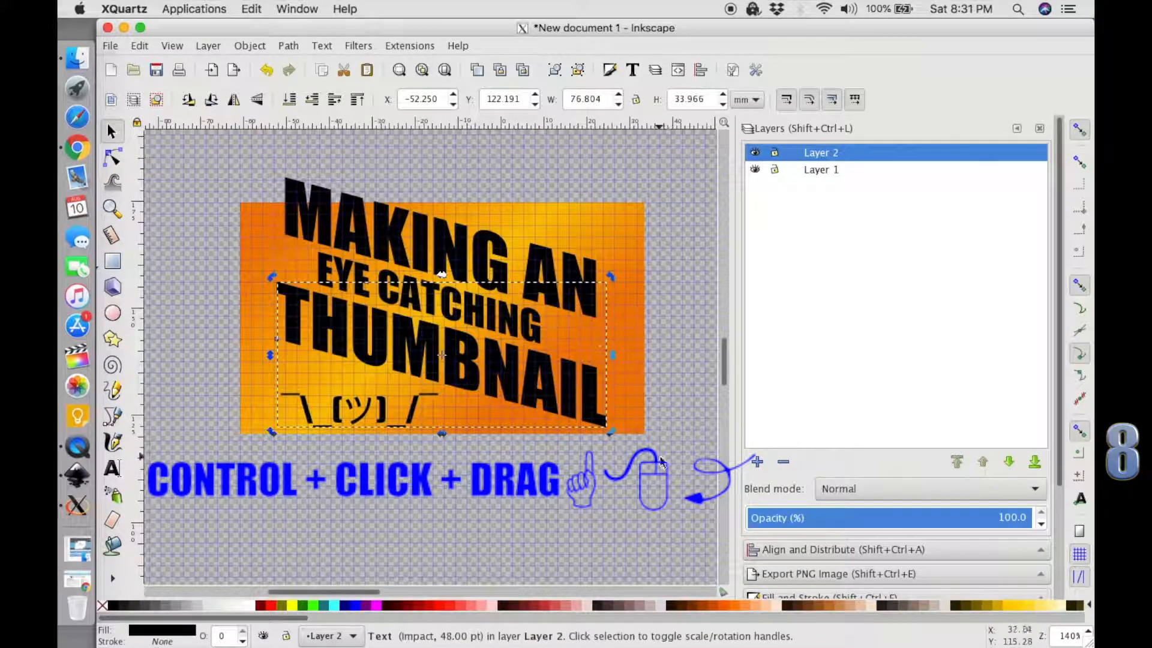
{"action": "left_click", "coordinate": [383, 414]}
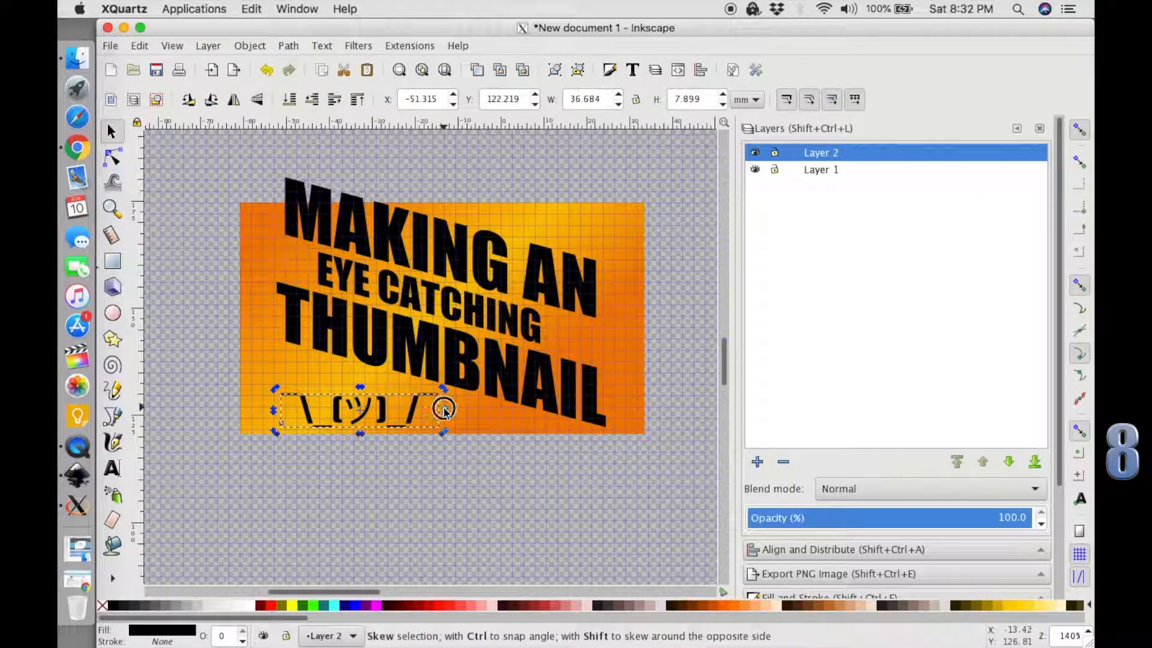
{"action": "left_click_drag", "start_coordinate": [413, 416], "coordinate": [415, 402]}
Scale all four text objects together to fit inside the background, and skew them to slope up to the right.
{"action": "left_click", "coordinate": [579, 473]}
{"action": "left_click_drag", "start_coordinate": [632, 474], "coordinate": [264, 151]}
{"action": "left_click_drag", "start_coordinate": [611, 173], "coordinate": [600, 208]}
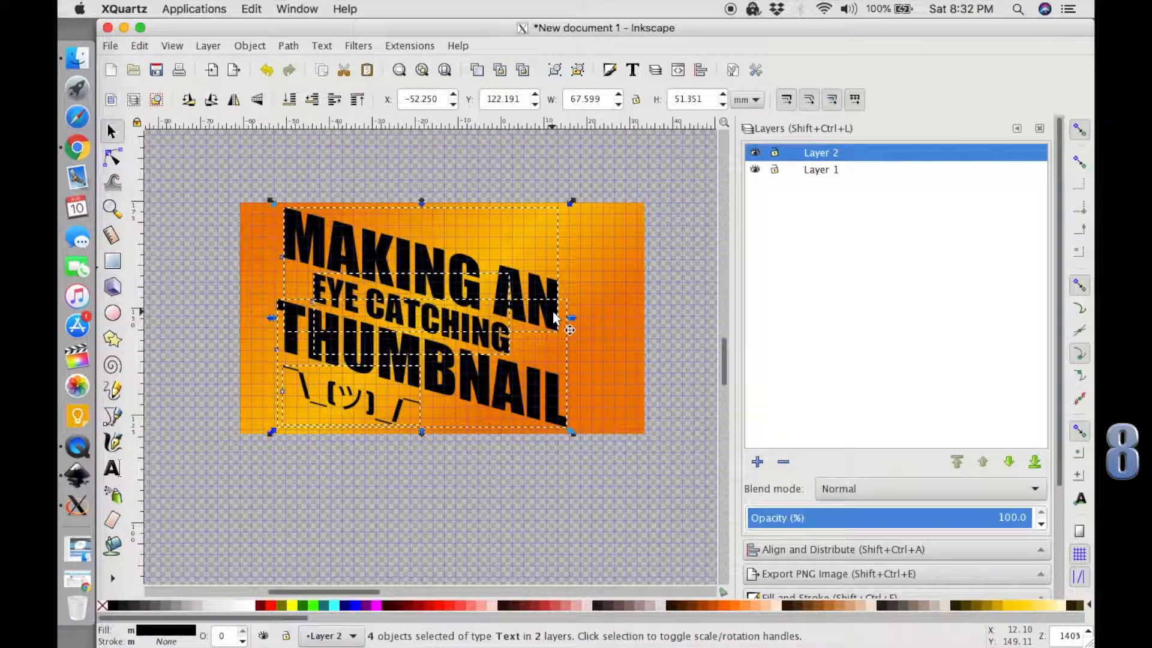
{"action": "left_click_drag", "start_coordinate": [574, 321], "coordinate": [497, 200]}
Place the shrug emoticon beneath the right end of THUMBNAIL.
{"action": "left_click", "coordinate": [349, 480]}
{"action": "left_click_drag", "start_coordinate": [352, 406], "coordinate": [551, 338]}
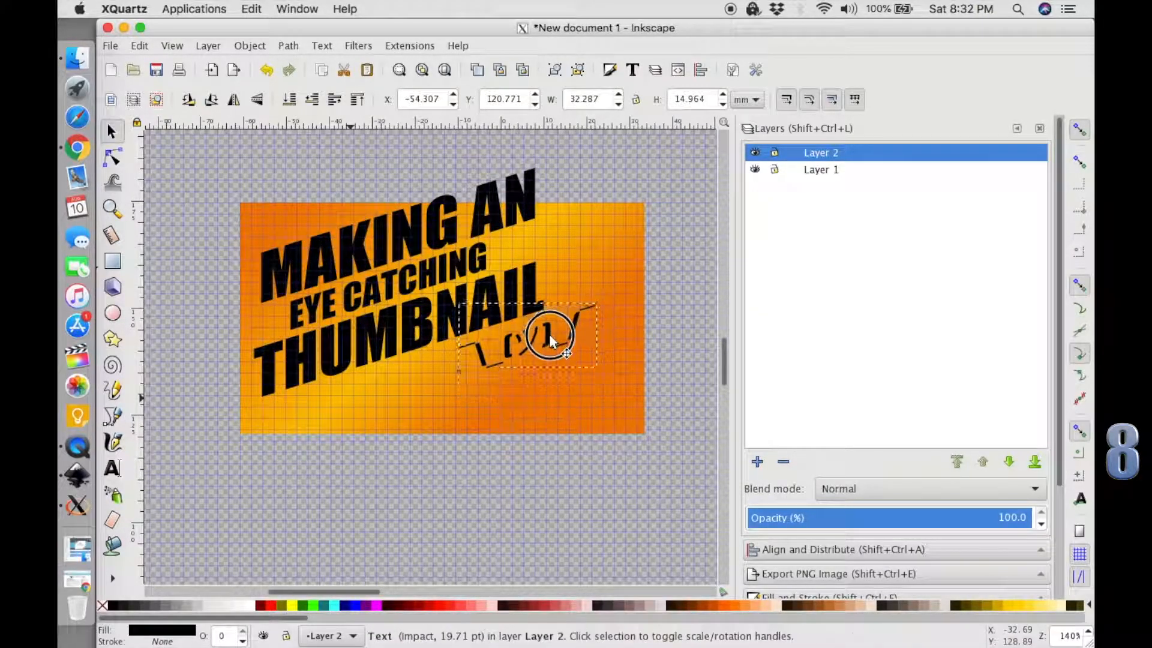
{"action": "left_click", "coordinate": [566, 386]}
{"action": "key", "text": "Delete"}
{"action": "left_click_drag", "start_coordinate": [581, 485], "coordinate": [232, 218]}
{"action": "left_click", "coordinate": [754, 170]}
{"action": "left_click_drag", "start_coordinate": [508, 312], "coordinate": [511, 334]}
{"action": "key", "text": "ctrl+z"}
Move all the text down together and scale it to about 67 × 52 mm so it fits within the orange background.
{"action": "left_click", "coordinate": [581, 488]}
{"action": "left_click_drag", "start_coordinate": [584, 488], "coordinate": [237, 146]}
{"action": "left_click_drag", "start_coordinate": [427, 358], "coordinate": [429, 389]}
{"action": "left_click_drag", "start_coordinate": [561, 196], "coordinate": [553, 214]}
{"action": "left_click_drag", "start_coordinate": [486, 329], "coordinate": [486, 321]}
{"action": "left_click", "coordinate": [580, 499]}
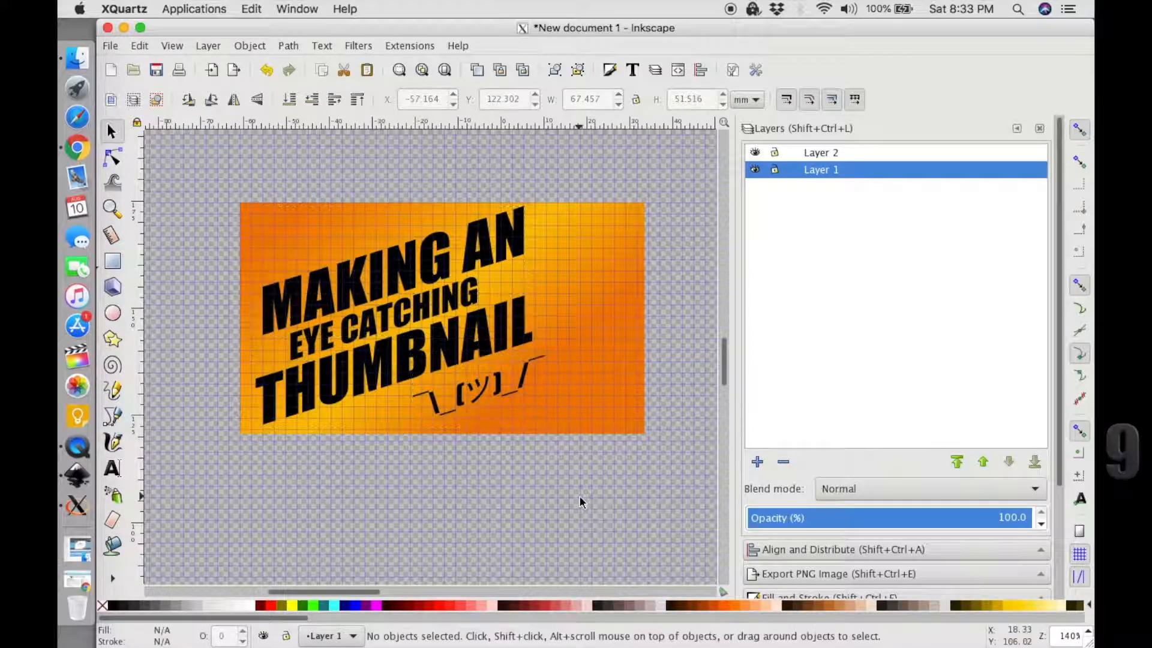
Add ?! to the end of the THUMBNAIL text.
{"action": "key", "text": "t"}
{"action": "left_click", "coordinate": [523, 316]}
{"action": "type", "text": "?!"}
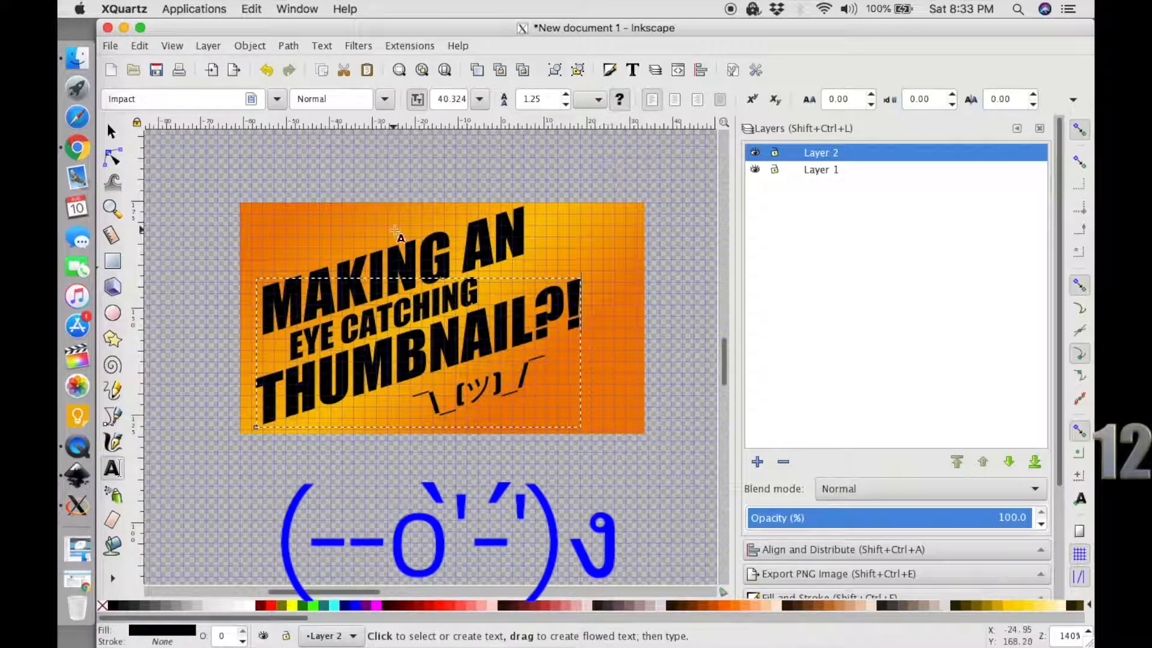
Switch to Chrome, search Emojipedia for SHOCKED and look through the Face With Hand Over Mouth page.
{"action": "left_click", "coordinate": [77, 148]}
{"action": "left_click", "coordinate": [396, 135]}
{"action": "type", "text": "SHOCKED"}
{"action": "key", "text": "Return"}
{"action": "scroll", "coordinate": [516, 293], "scroll_direction": "down", "scroll_amount": 10}
{"action": "left_click", "coordinate": [384, 406]}
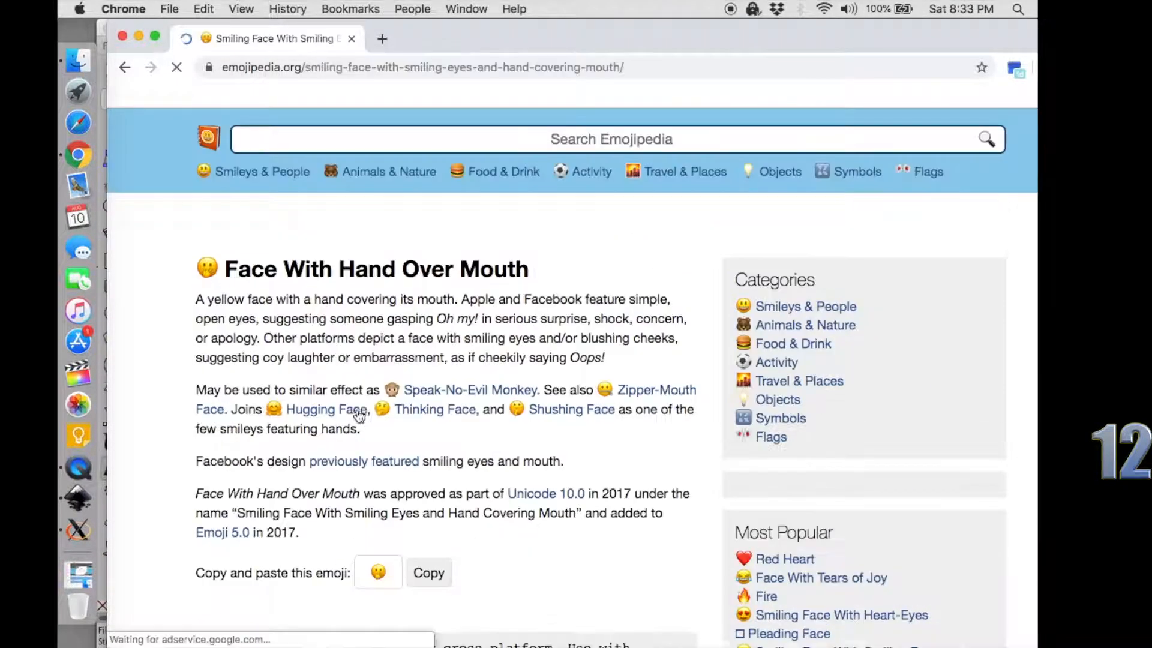
{"action": "scroll", "coordinate": [446, 443], "scroll_direction": "down", "scroll_amount": 6}
{"action": "scroll", "coordinate": [447, 442], "scroll_direction": "down", "scroll_amount": 5}
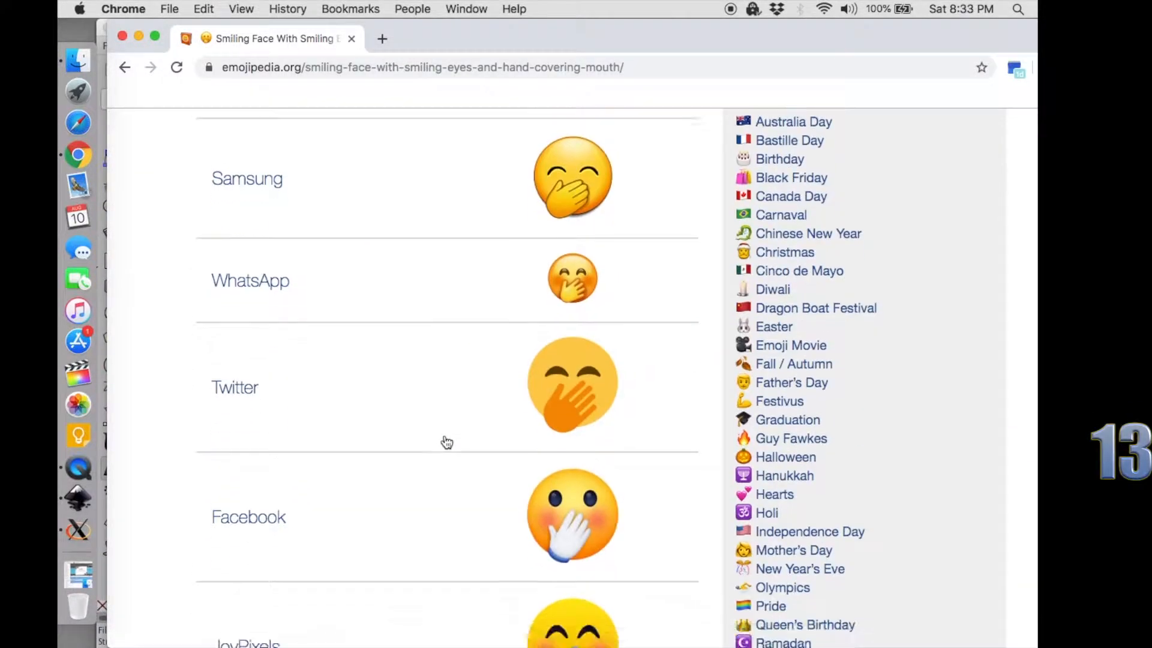
{"action": "scroll", "coordinate": [445, 442], "scroll_direction": "up", "scroll_amount": 15}
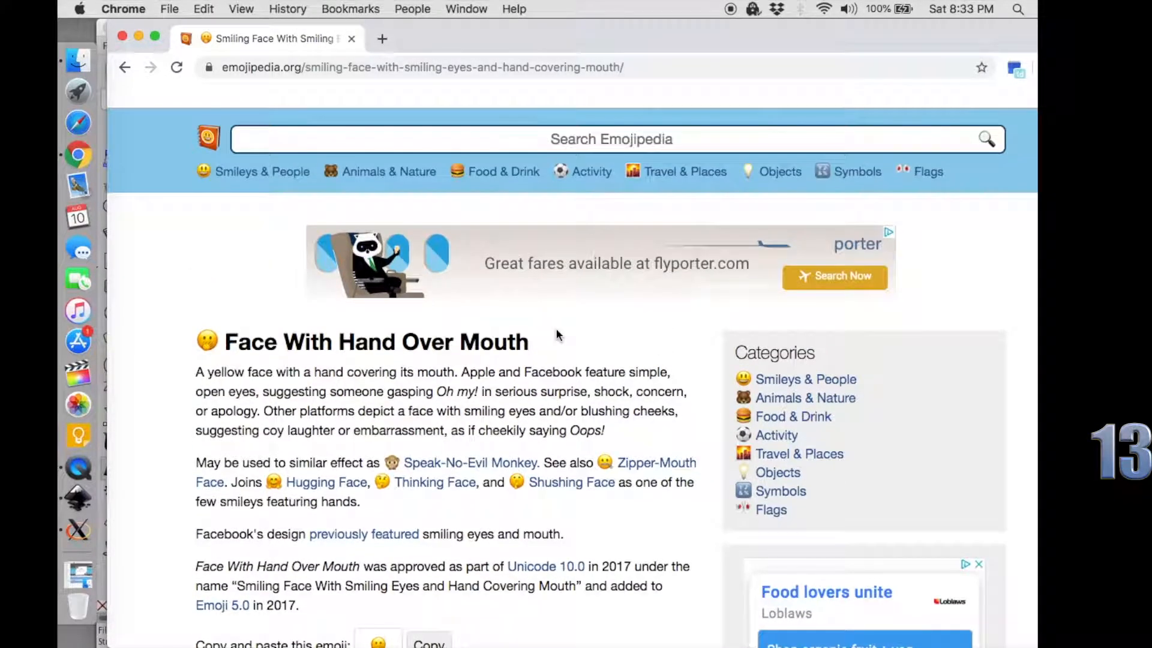
Search Emojipedia for SHOCKED TEXT and for DAMN IT.
{"action": "left_click", "coordinate": [431, 135]}
{"action": "type", "text": "SHOCKED TEXT"}
{"action": "key", "text": "Return"}
{"action": "left_click", "coordinate": [354, 136]}
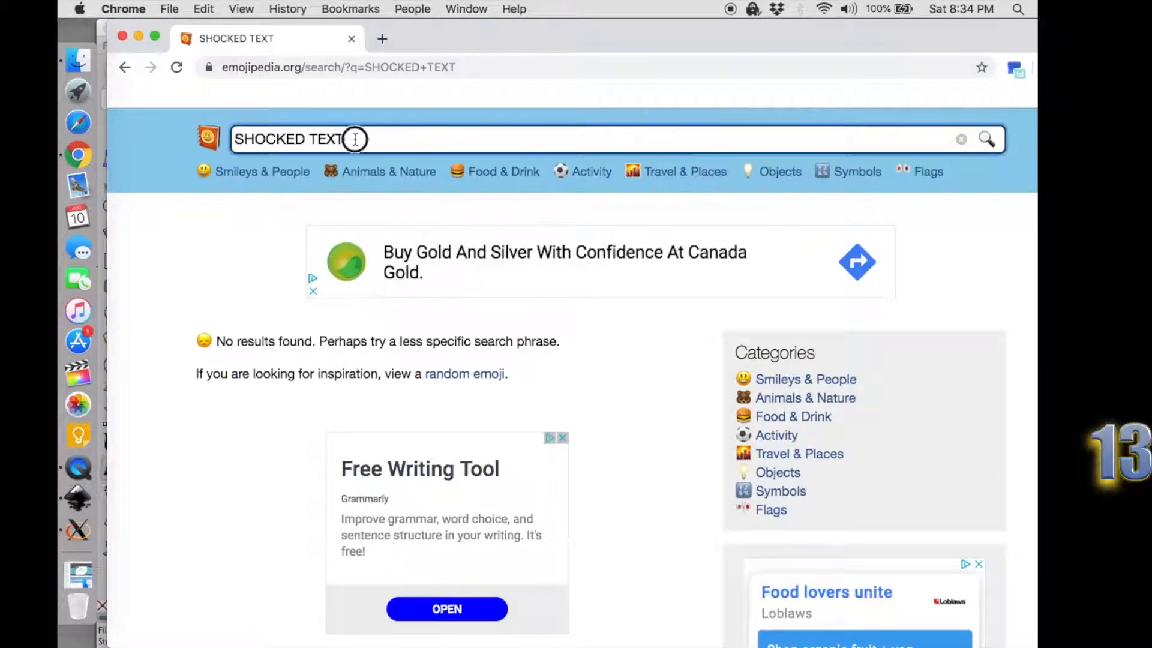
{"action": "key", "text": "super+a"}
{"action": "type", "text": "DAMN IT"}
{"action": "key", "text": "Return"}
Open a random emoji page from the search results and copy its carrot emoji.
{"action": "left_click", "coordinate": [471, 374]}
{"action": "scroll", "coordinate": [473, 375], "scroll_direction": "down", "scroll_amount": 3}
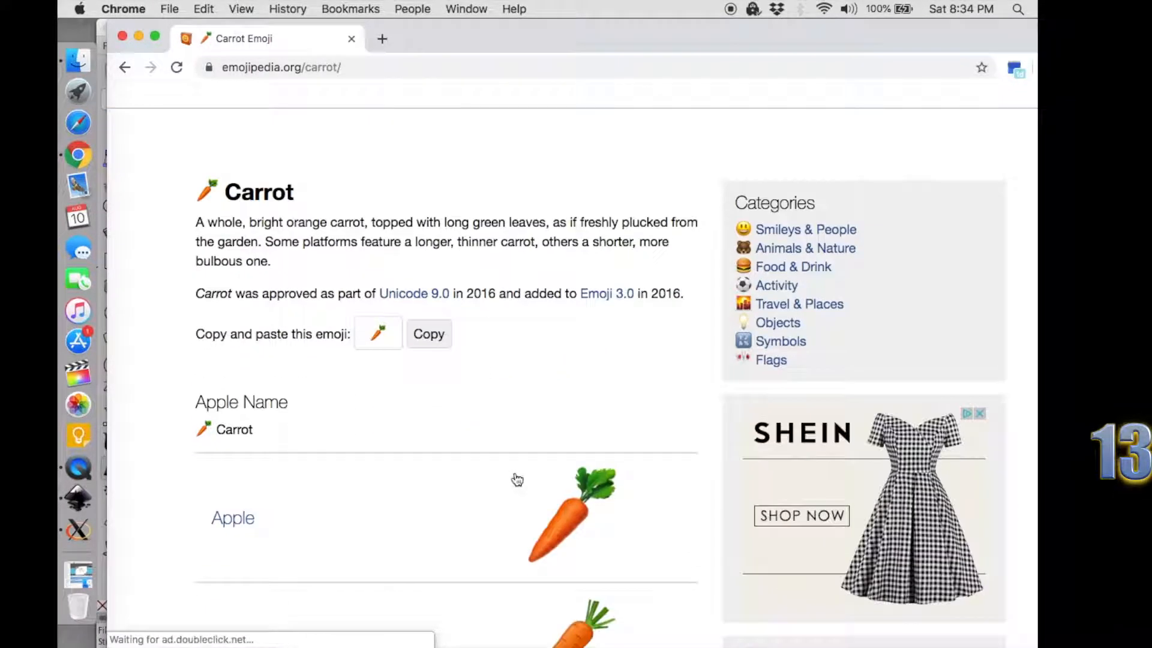
{"action": "left_click", "coordinate": [427, 332]}
Switch to Inkscape, paste the emoji at the end of THUMBNAIL and delete the ?! in front of it.
{"action": "left_click", "coordinate": [78, 498]}
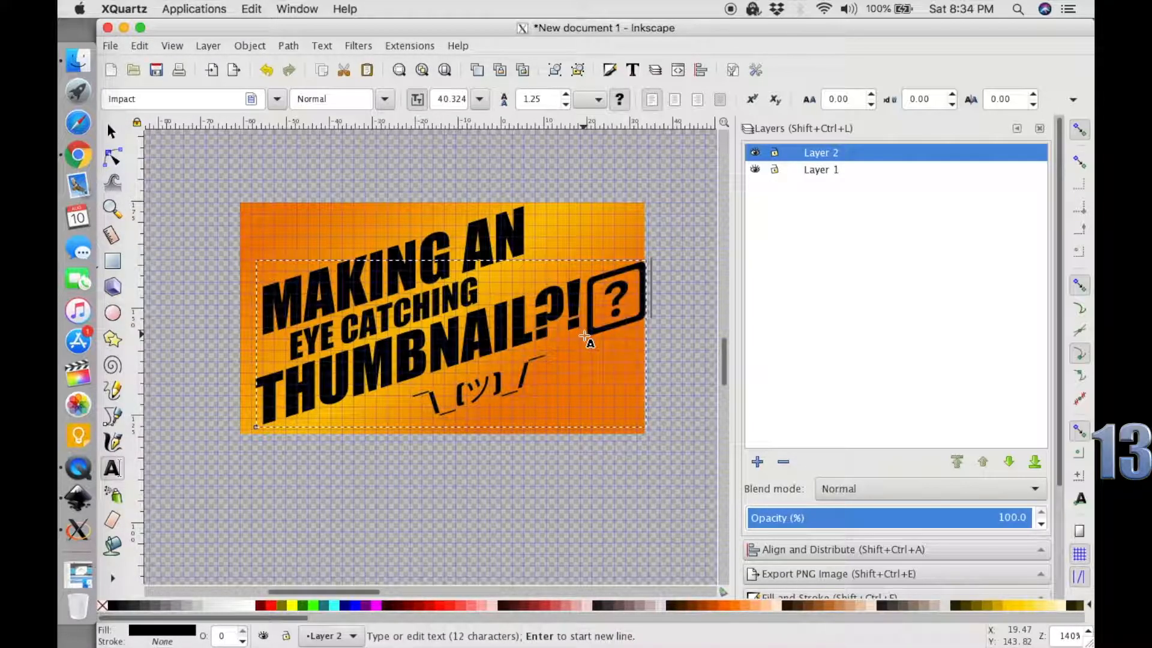
{"action": "key", "text": "BackSpace"}
{"action": "key", "text": "BackSpace"}
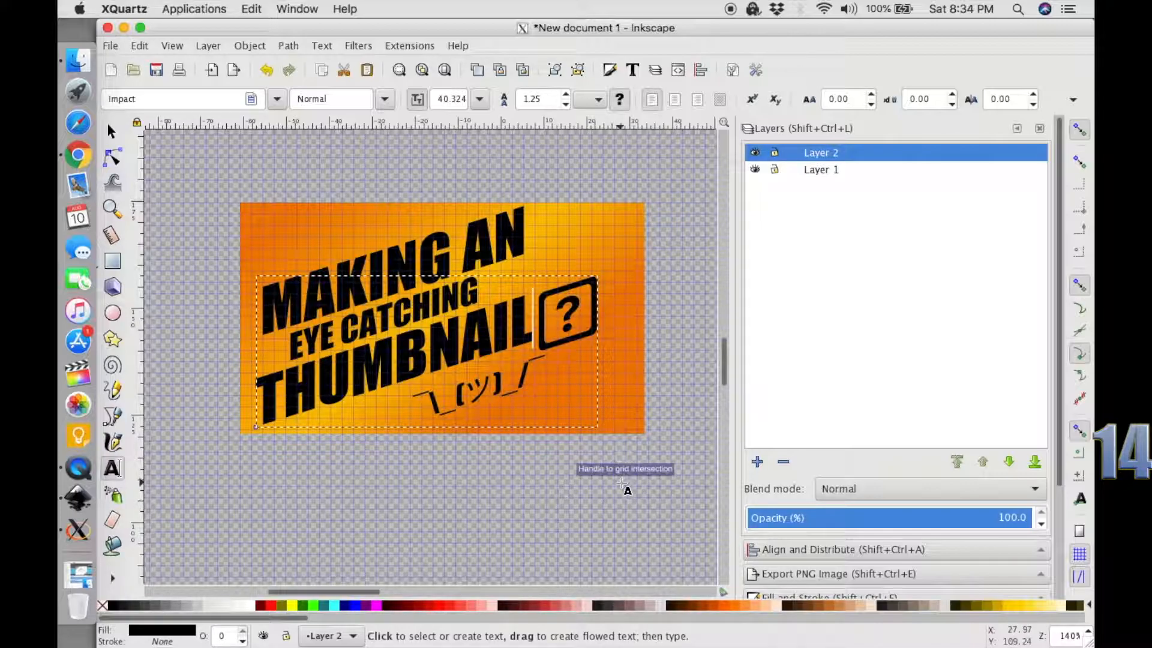
{"action": "left_click", "coordinate": [511, 489]}
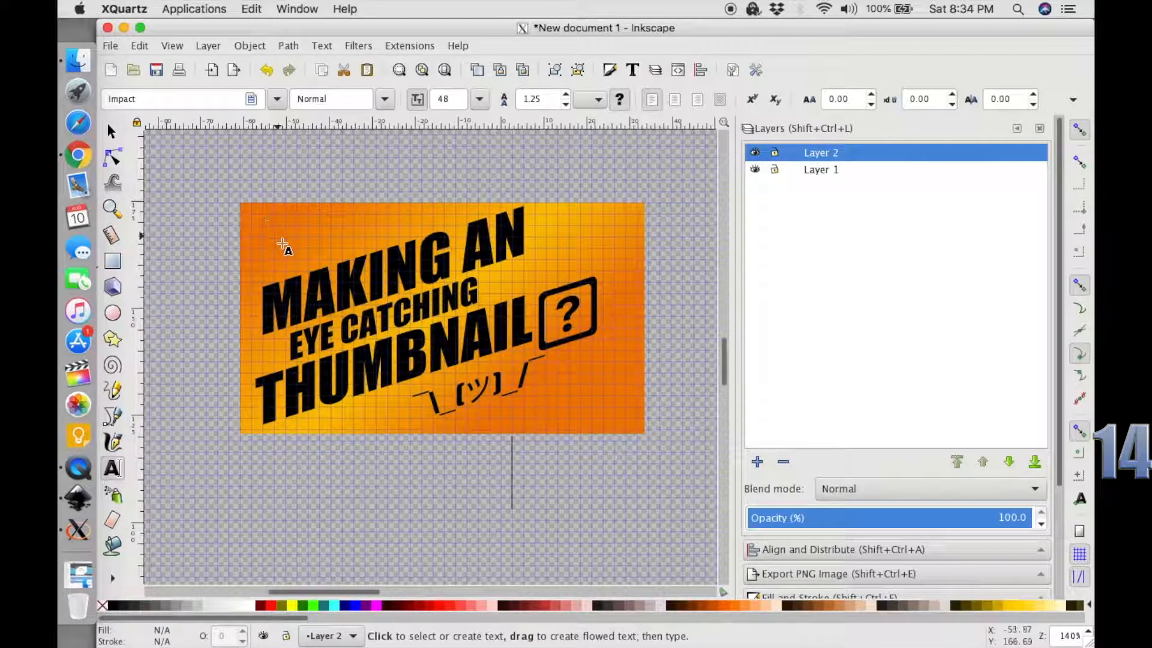
{"action": "scroll", "coordinate": [290, 219], "scroll_direction": "up", "scroll_amount": 6}
{"action": "left_click_drag", "start_coordinate": [217, 193], "coordinate": [647, 342]}
{"action": "type", "text": "1234567890-"}
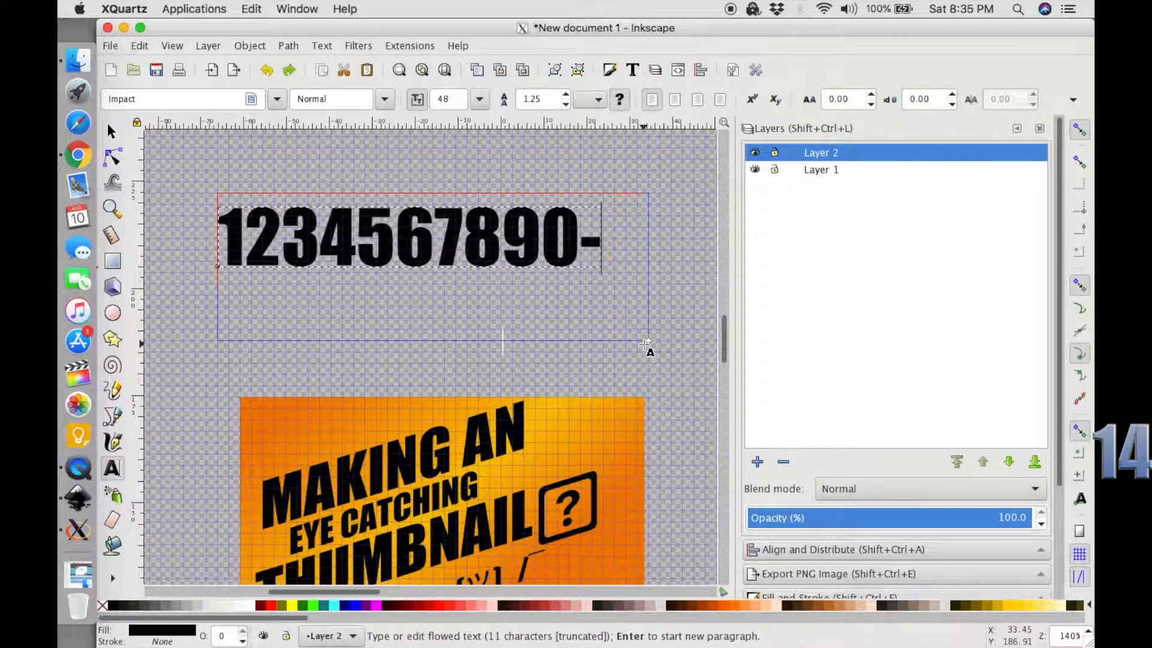
{"action": "type", "text": "="}
{"action": "key", "text": "Return"}
{"action": "type", "text": "!@#$%^&*()_+"}
Move the flowed character text away from the thumbnail and enlarge its frame.
{"action": "scroll", "coordinate": [662, 393], "scroll_direction": "down", "scroll_amount": 3}
{"action": "mouse_move", "coordinate": [347, 241]}
{"action": "left_mouse_down"}
{"action": "mouse_move", "coordinate": [499, 321]}
{"action": "mouse_move", "coordinate": [275, 216]}
{"action": "mouse_move", "coordinate": [227, 212]}
{"action": "left_mouse_up"}
{"action": "left_click", "coordinate": [111, 131]}
{"action": "left_click", "coordinate": [112, 468]}
{"action": "left_click_drag", "start_coordinate": [376, 254], "coordinate": [691, 370]}
Add the uppercase and lowercase keyboard letters and punctuation to the flowed text, starting with QWERTYUIOP[]\ASDFGHJKL;.
{"action": "key", "text": "BackSpace"}
{"action": "key", "text": "Return"}
{"action": "type", "text": "QWERTYUIOP[]\\ASDFGHJKL;'"}
{"action": "key", "text": "Return"}
{"action": "type", "text": "ZXCVBNM,./qwertyuiop{}|asdfghjkl:\""}
Set the font of the flowed character text to Wingdings 3.
{"action": "left_click", "coordinate": [276, 99]}
{"action": "left_click", "coordinate": [226, 180]}
{"action": "left_click", "coordinate": [276, 99]}
{"action": "scroll", "coordinate": [199, 331], "scroll_direction": "down", "scroll_amount": 20}
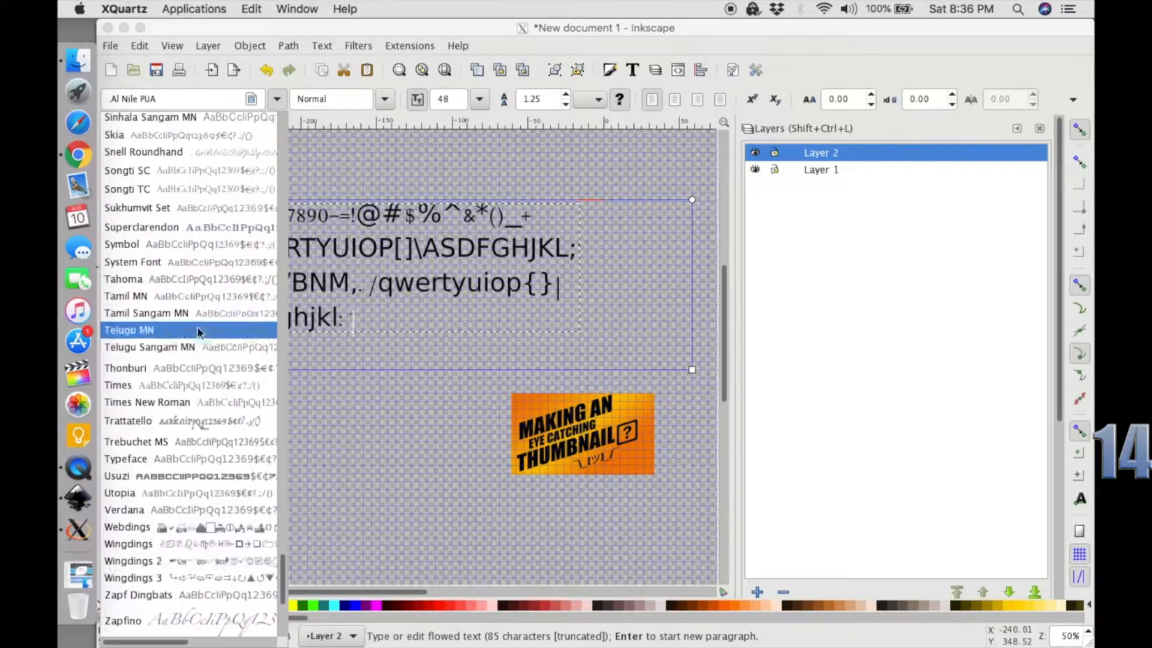
{"action": "left_click", "coordinate": [133, 578]}
Convert the Wingdings 3 text to paths and ungroup it into separate symbols.
{"action": "left_click_drag", "start_coordinate": [284, 249], "coordinate": [487, 420]}
{"action": "left_click", "coordinate": [112, 131]}
{"action": "key", "text": "Escape"}
{"action": "left_click", "coordinate": [292, 247]}
{"action": "key", "text": "ctrl+shift+c"}
{"action": "key", "text": "ctrl+shift+g"}
{"action": "key", "text": "Escape"}
Place the circular arrow symbol in the thumbnail's upper-left corner, turned to point at the title, about 14 × 12 mm.
{"action": "left_click", "coordinate": [293, 251]}
{"action": "scroll", "coordinate": [487, 420], "scroll_direction": "up", "scroll_amount": 3}
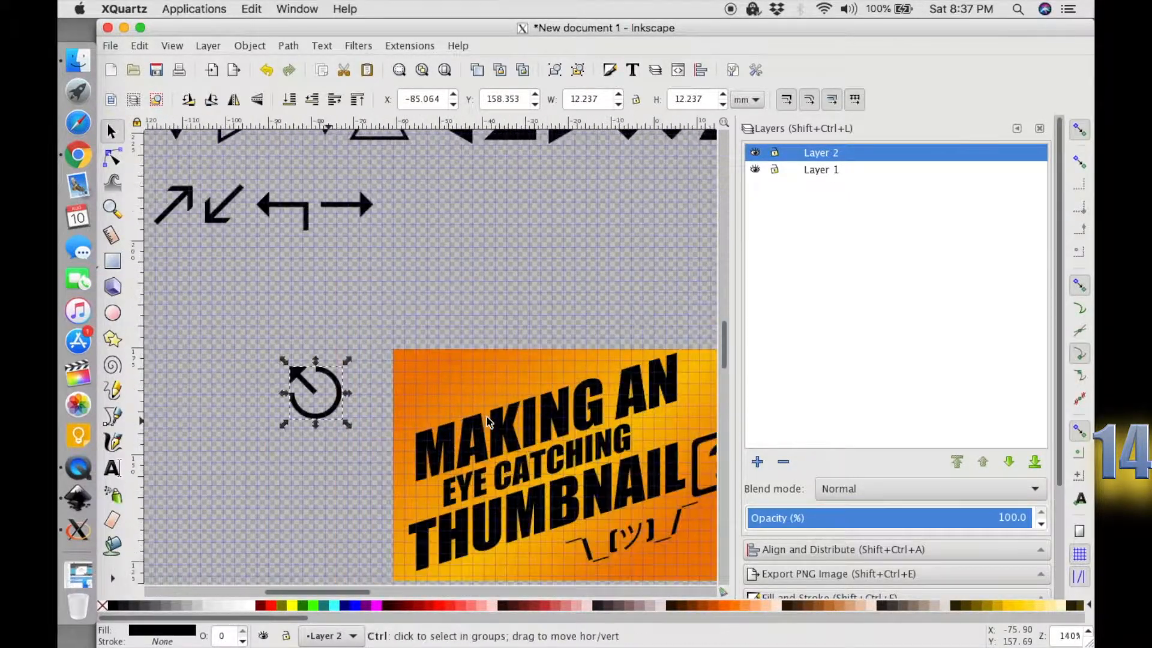
{"action": "scroll", "coordinate": [487, 420], "scroll_direction": "down", "scroll_amount": 5}
{"action": "scroll", "coordinate": [487, 419], "scroll_direction": "right", "scroll_amount": 5}
{"action": "left_click_drag", "start_coordinate": [210, 259], "coordinate": [310, 292]}
{"action": "left_click", "coordinate": [343, 250]}
{"action": "left_click_drag", "start_coordinate": [295, 250], "coordinate": [352, 236]}
{"action": "left_click", "coordinate": [611, 512]}
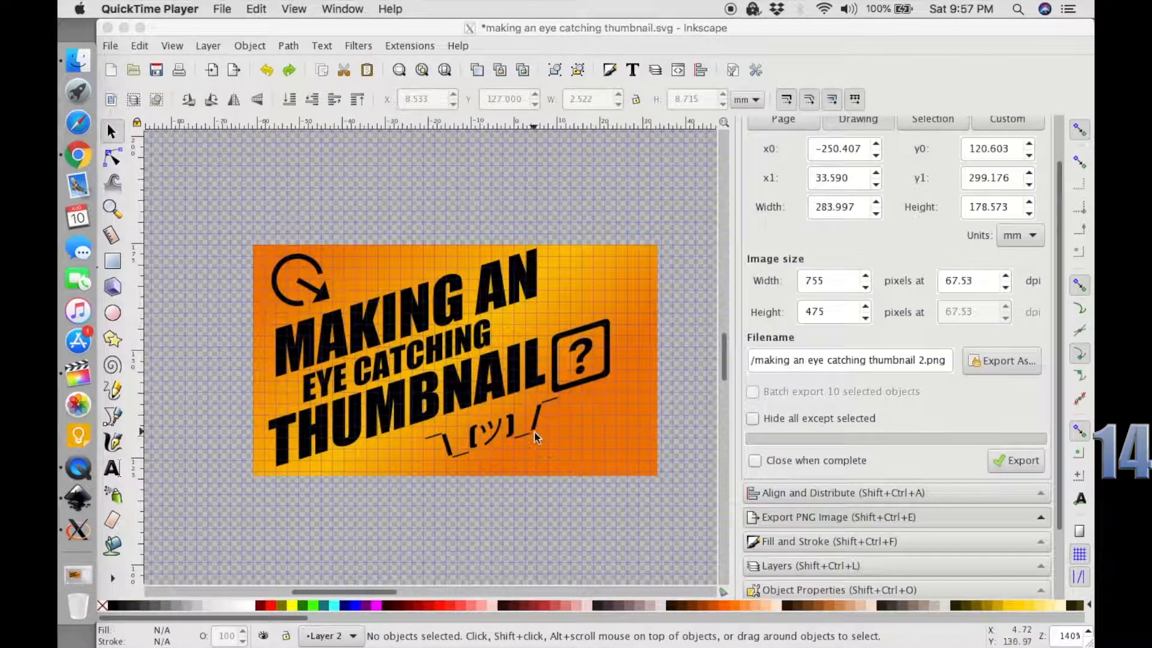
Add the text FOR BEGINNERS on two lines near the thumbnail's upper-right corner.
{"action": "left_click", "coordinate": [564, 273]}
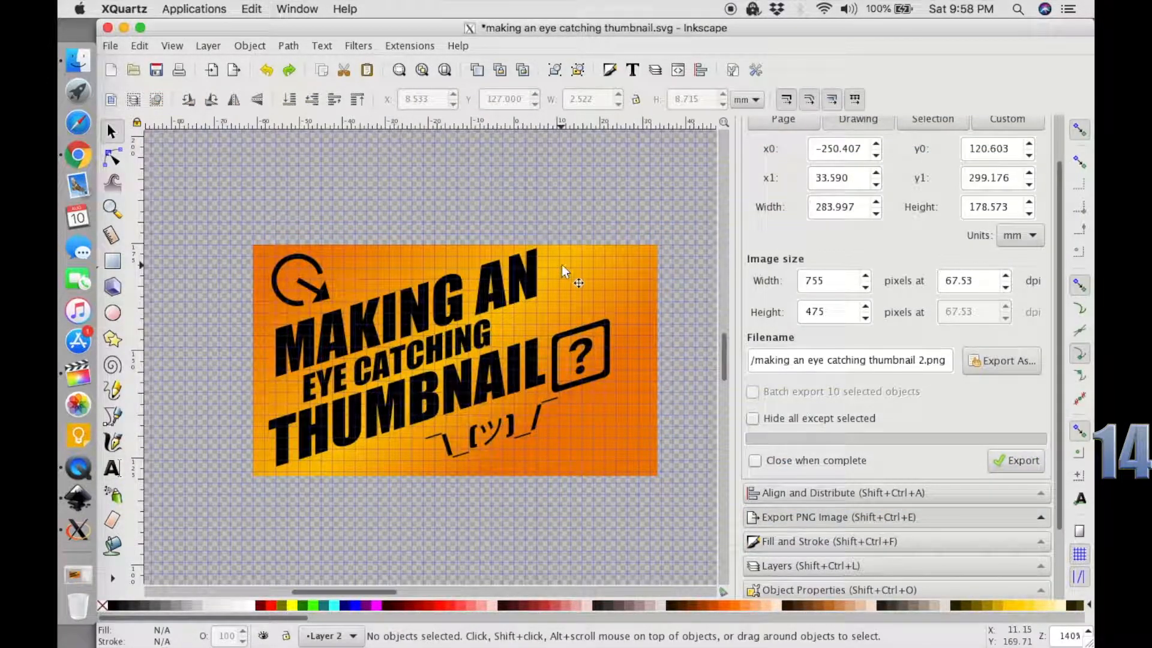
{"action": "key", "text": "t"}
{"action": "left_click", "coordinate": [559, 184]}
{"action": "type", "text": "FOR"}
{"action": "key", "text": "Return"}
{"action": "type", "text": "BEGINNERS"}
{"action": "scroll", "coordinate": [579, 294], "scroll_direction": "up", "scroll_amount": 2}
Shrink FOR BEGINNERS to about 22 × 19 mm, skewed down to the right, and place it in the thumbnail's upper-right corner.
{"action": "left_click", "coordinate": [112, 131]}
{"action": "left_click_drag", "start_coordinate": [473, 243], "coordinate": [517, 205]}
{"action": "scroll", "coordinate": [606, 335], "scroll_direction": "right", "scroll_amount": 2}
{"action": "left_click_drag", "start_coordinate": [684, 345], "coordinate": [304, 173]}
{"action": "left_click_drag", "start_coordinate": [667, 325], "coordinate": [445, 414]}
{"action": "left_click", "coordinate": [401, 370]}
{"action": "left_click", "coordinate": [383, 366]}
{"action": "left_click", "coordinate": [422, 388], "text": "shift"}
{"action": "left_click", "coordinate": [422, 387]}
Try green, blue and magenta fills on the FOR BEGINNERS text.
{"action": "left_click", "coordinate": [305, 605]}
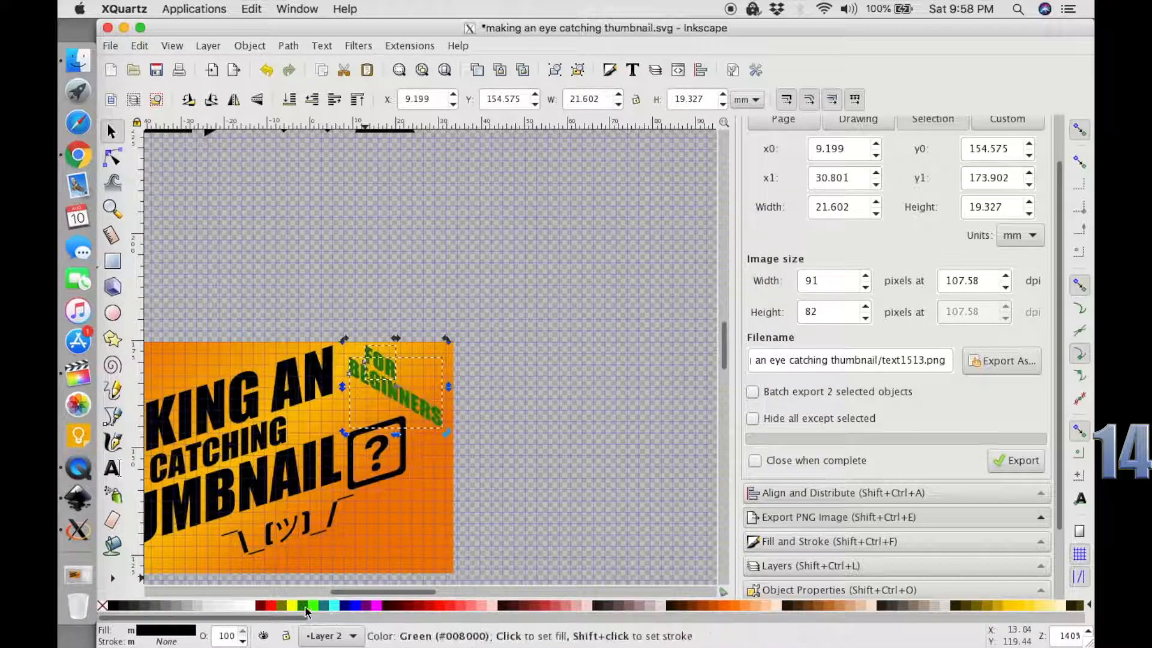
{"action": "left_click", "coordinate": [358, 606]}
{"action": "left_click", "coordinate": [379, 606]}
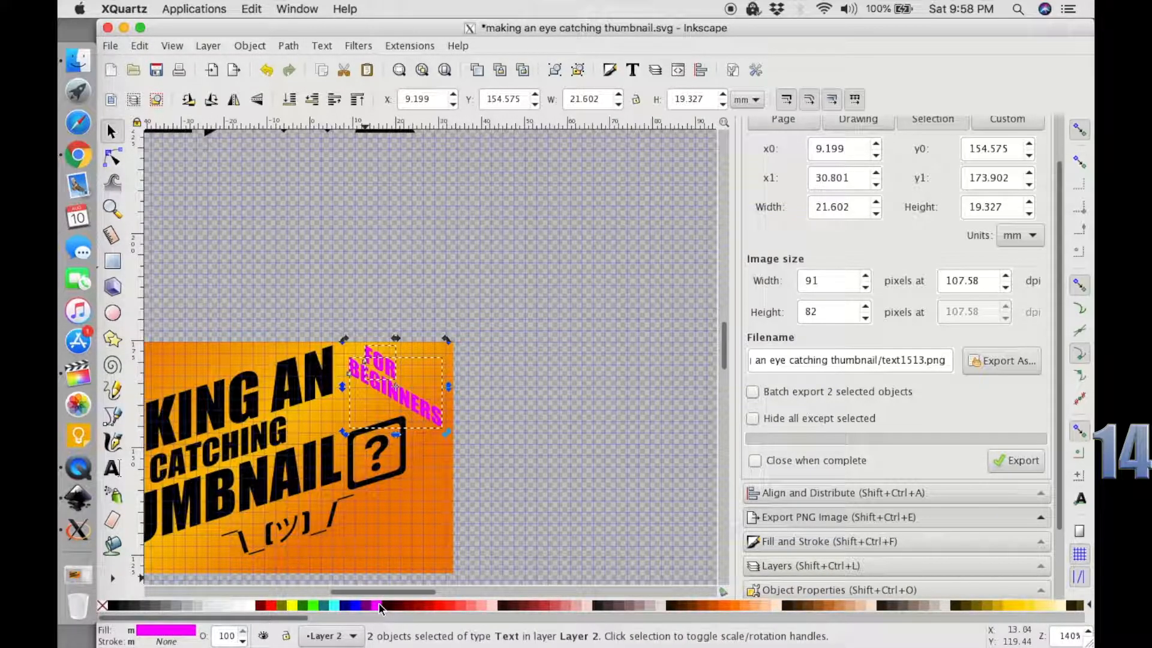
{"action": "left_click", "coordinate": [401, 606]}
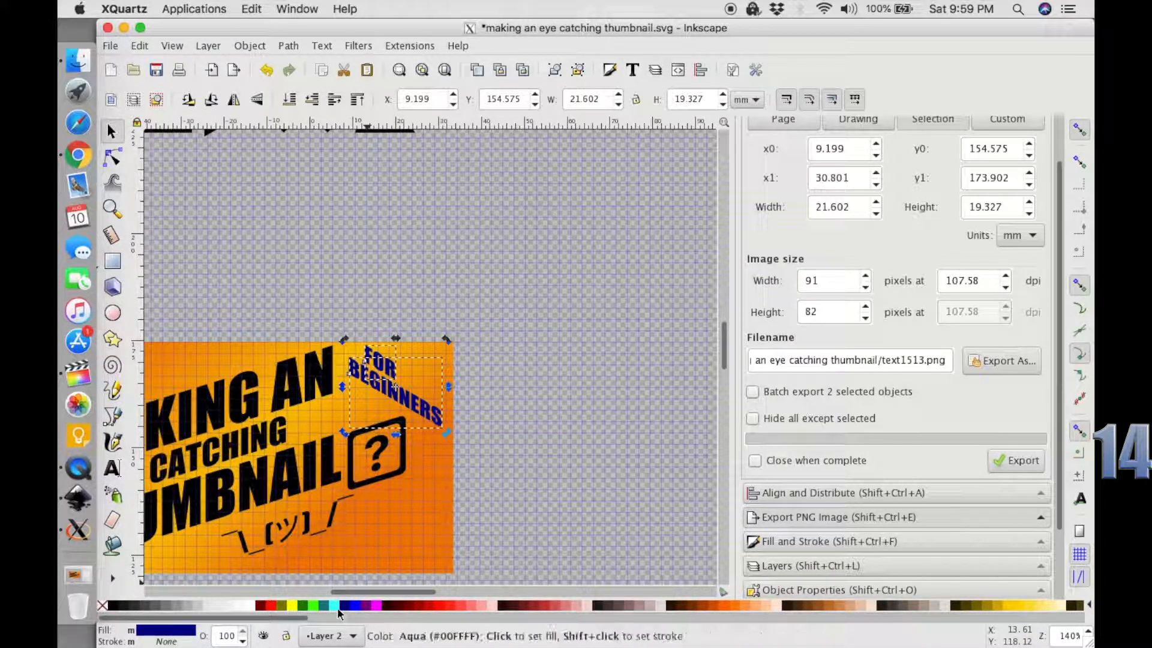
Switch to Chrome, search Google for BEGINNERS and check the word on its Merriam-Webster page, dismissing the newsletter offer.
{"action": "left_click", "coordinate": [78, 155]}
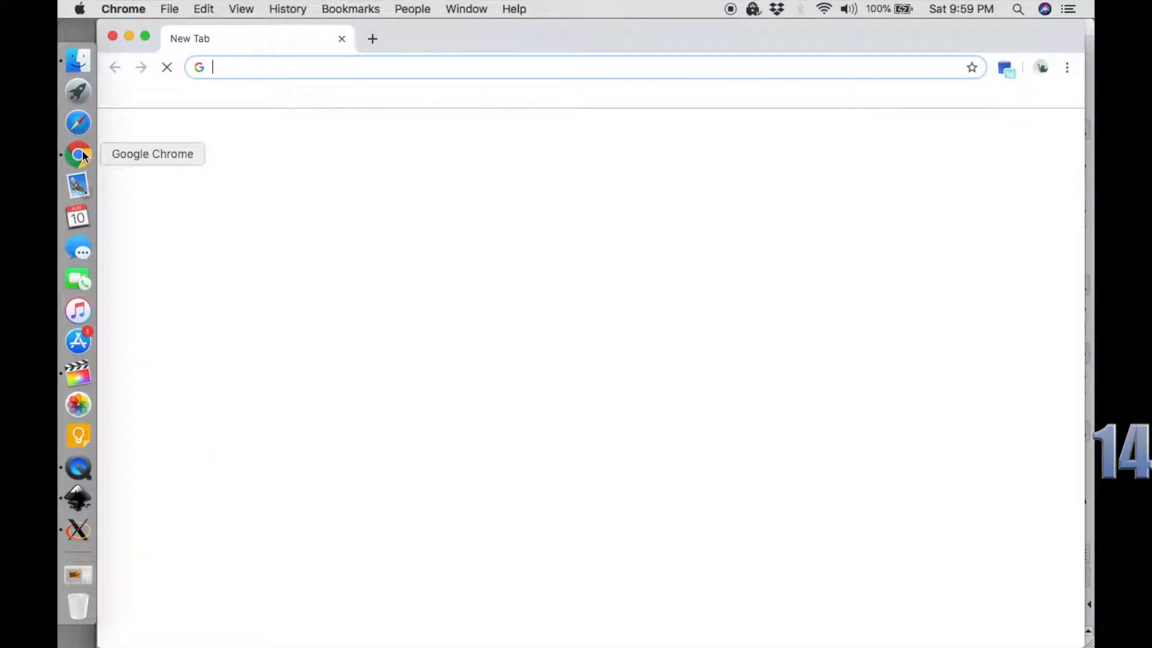
{"action": "type", "text": "BEGINNERS"}
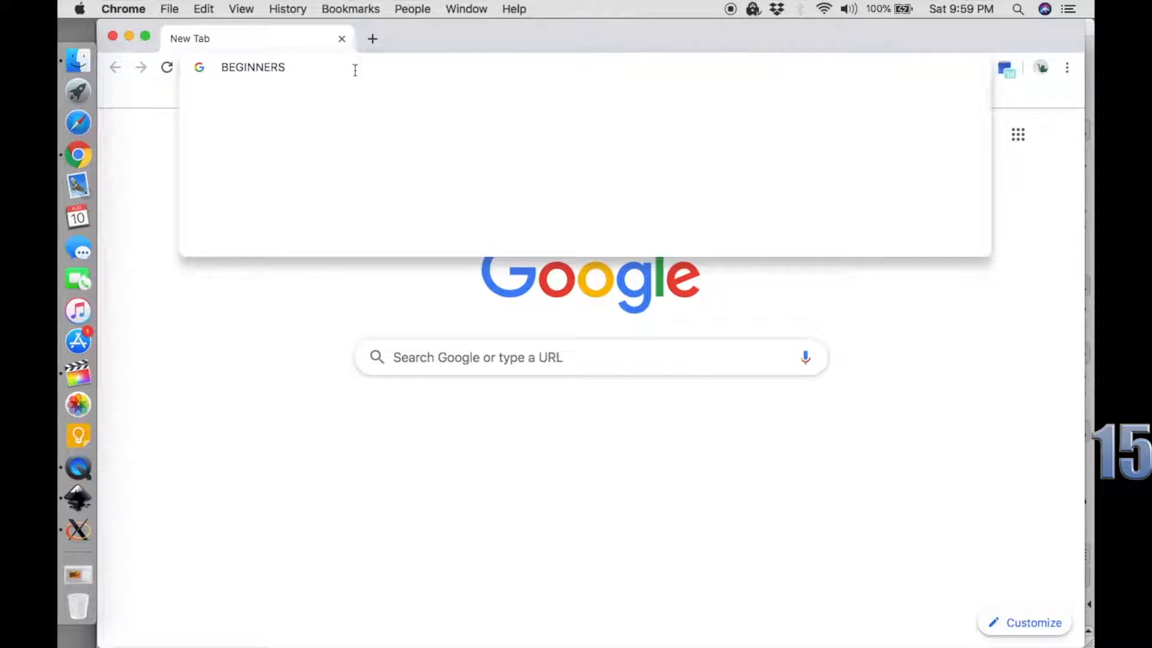
{"action": "key", "text": "Return"}
{"action": "scroll", "coordinate": [310, 360], "scroll_direction": "down", "scroll_amount": 7}
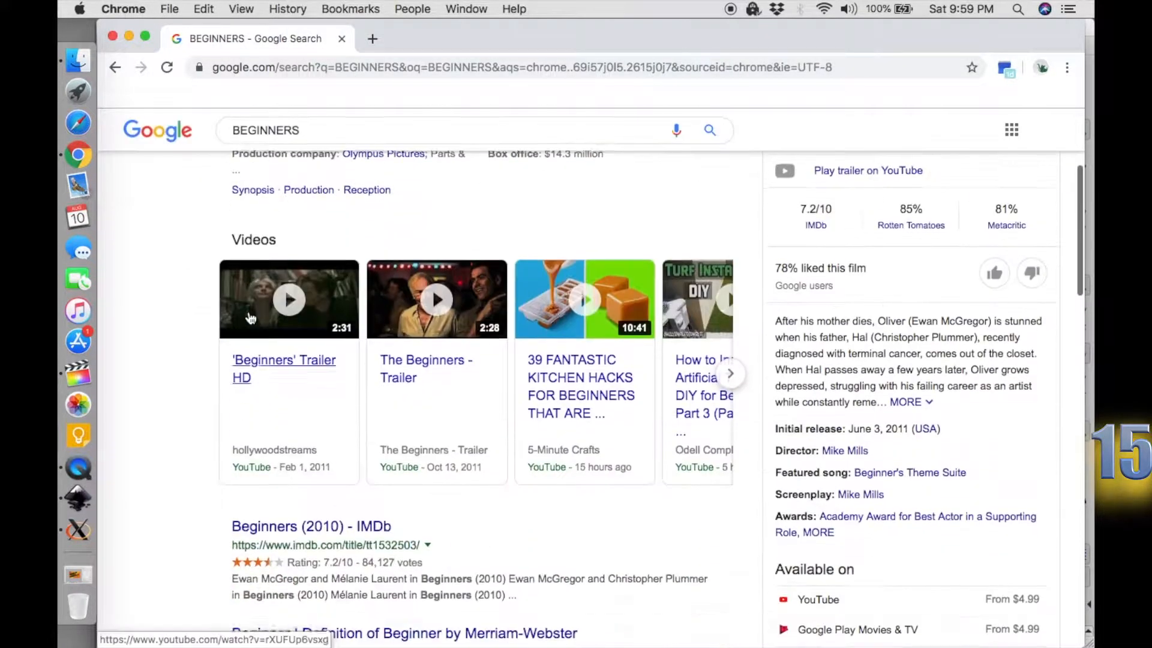
{"action": "left_click", "coordinate": [309, 413]}
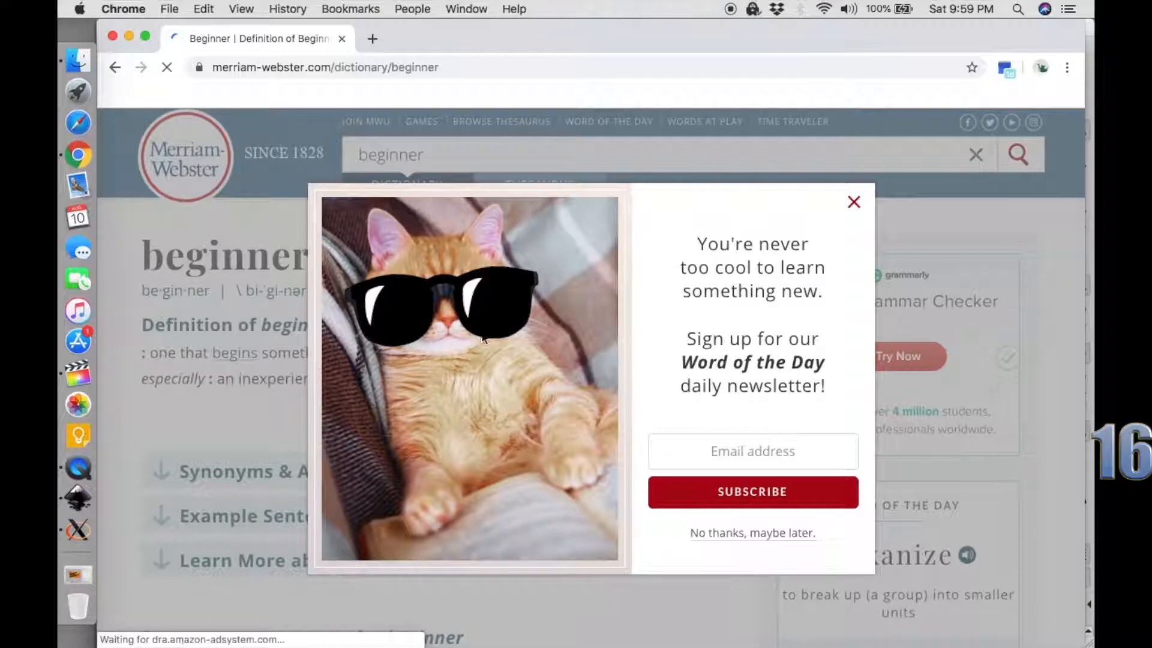
{"action": "left_click", "coordinate": [854, 204]}
{"action": "left_click", "coordinate": [130, 37]}
Export all the thumbnail artwork as a PNG, overwriting making an eye catching thumbnail 1.png.
{"action": "left_click", "coordinate": [672, 527]}
{"action": "left_click", "coordinate": [672, 527]}
{"action": "left_click_drag", "start_coordinate": [668, 523], "coordinate": [173, 211]}
{"action": "left_click", "coordinate": [977, 361]}
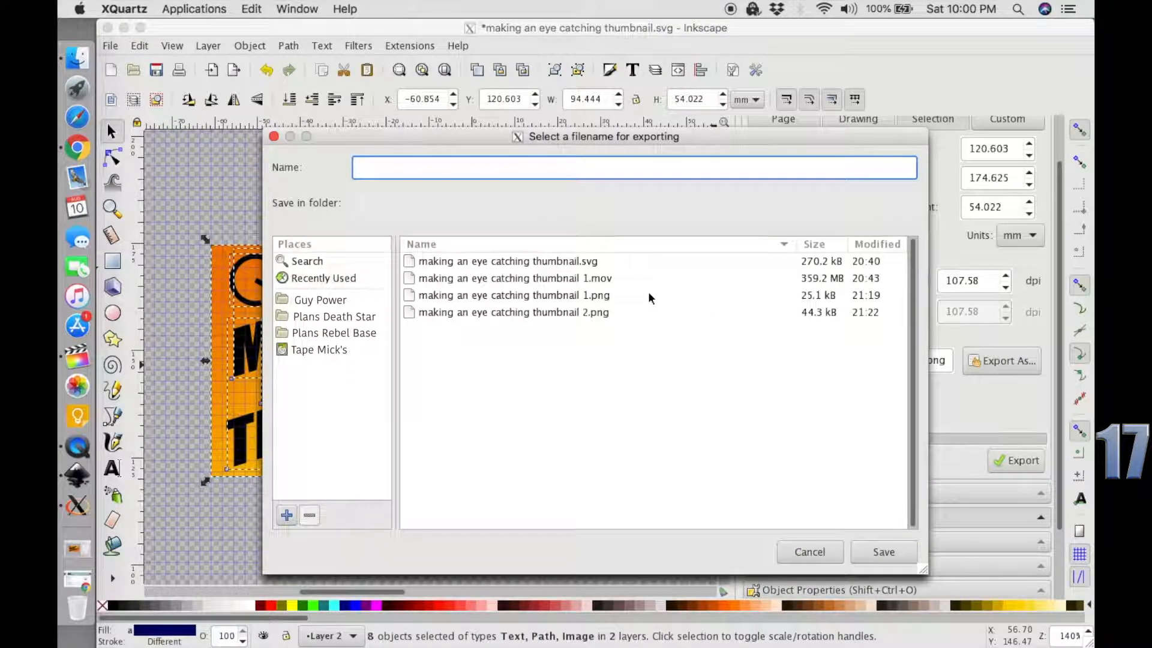
{"action": "left_click", "coordinate": [567, 302]}
{"action": "left_click", "coordinate": [867, 550]}
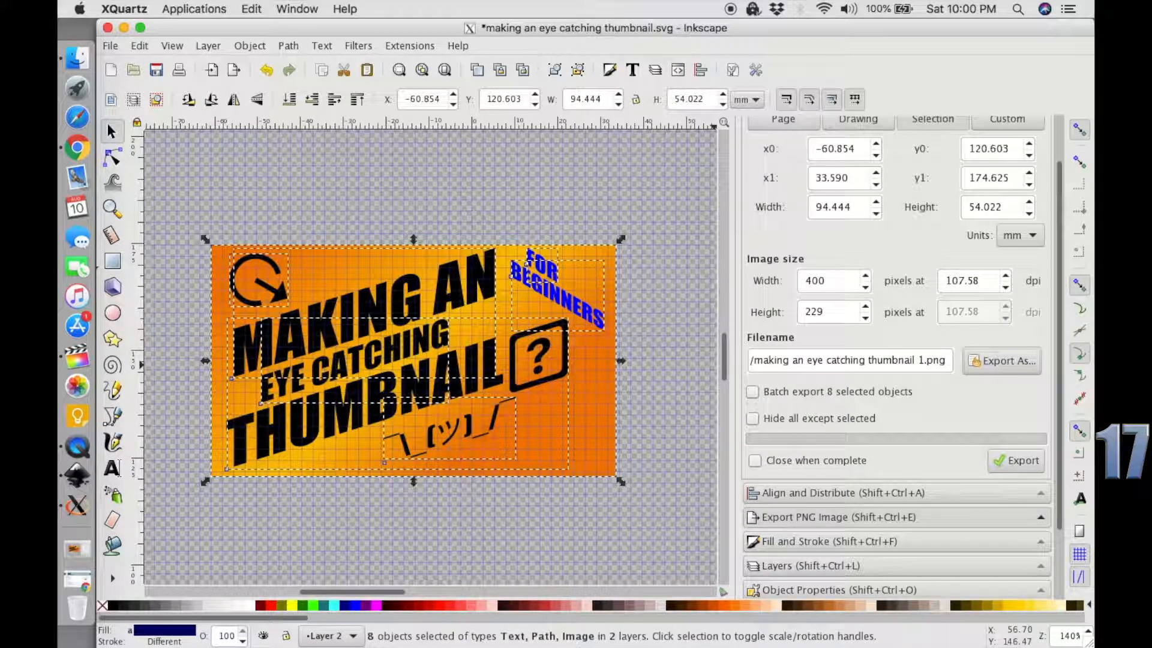
{"action": "left_click", "coordinate": [1024, 468]}
{"action": "left_click", "coordinate": [714, 414]}
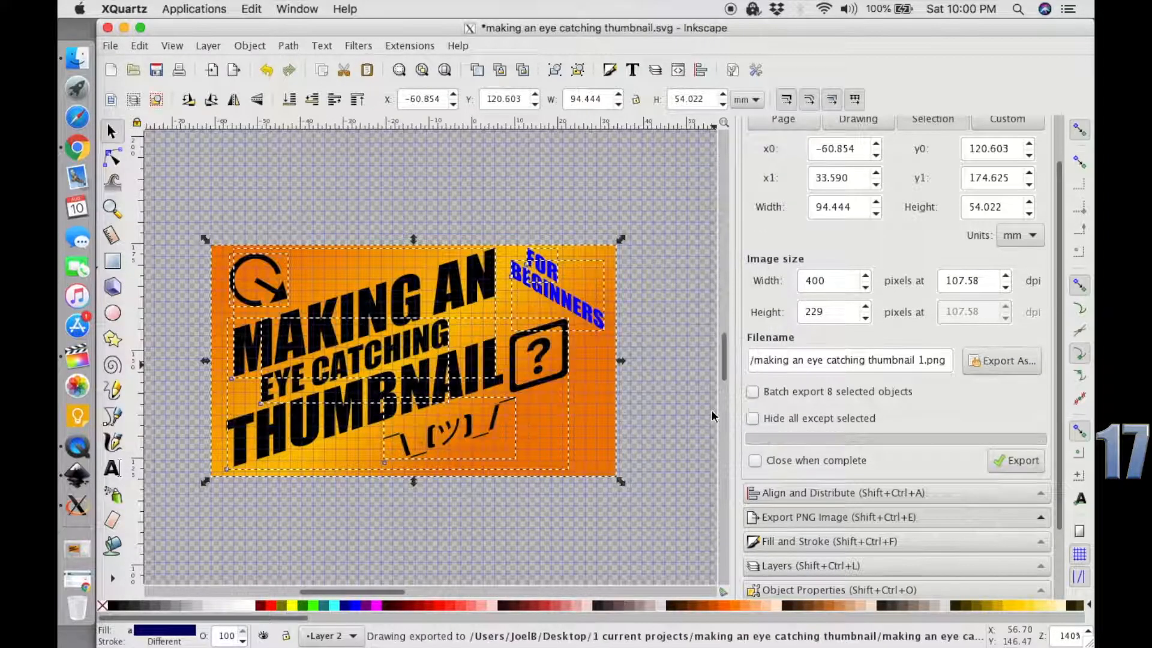
{"action": "left_click", "coordinate": [636, 460]}
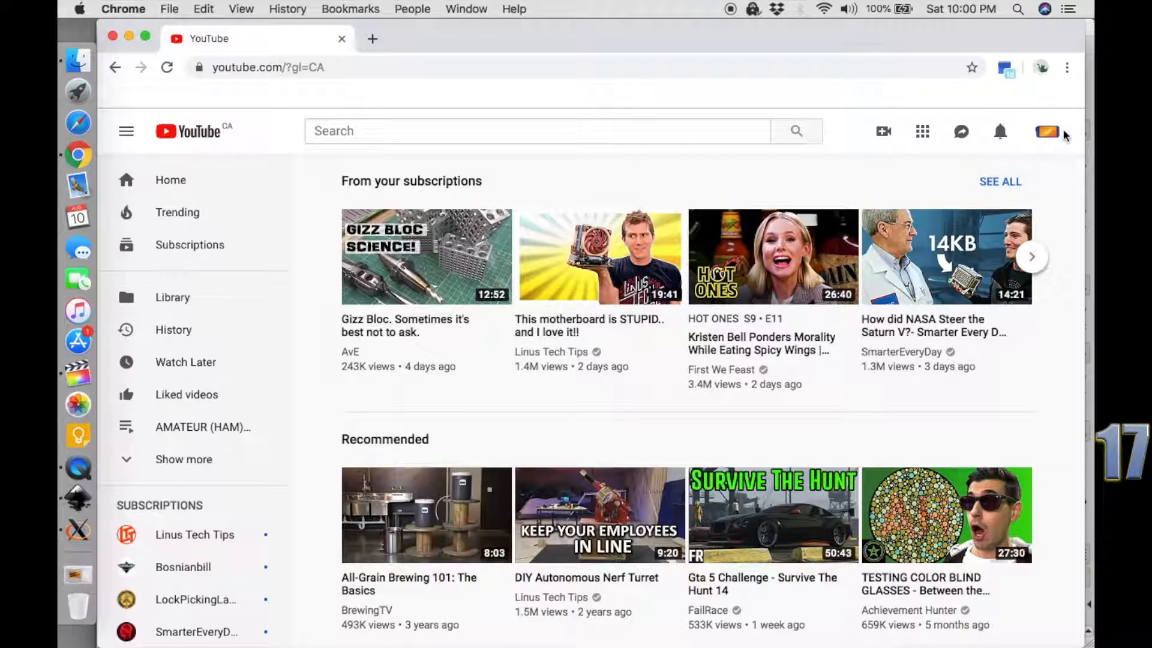
Switch to Chrome and open the details of the video making an eye catching thumbnail in YouTube Studio.
{"action": "left_click", "coordinate": [1063, 133]}
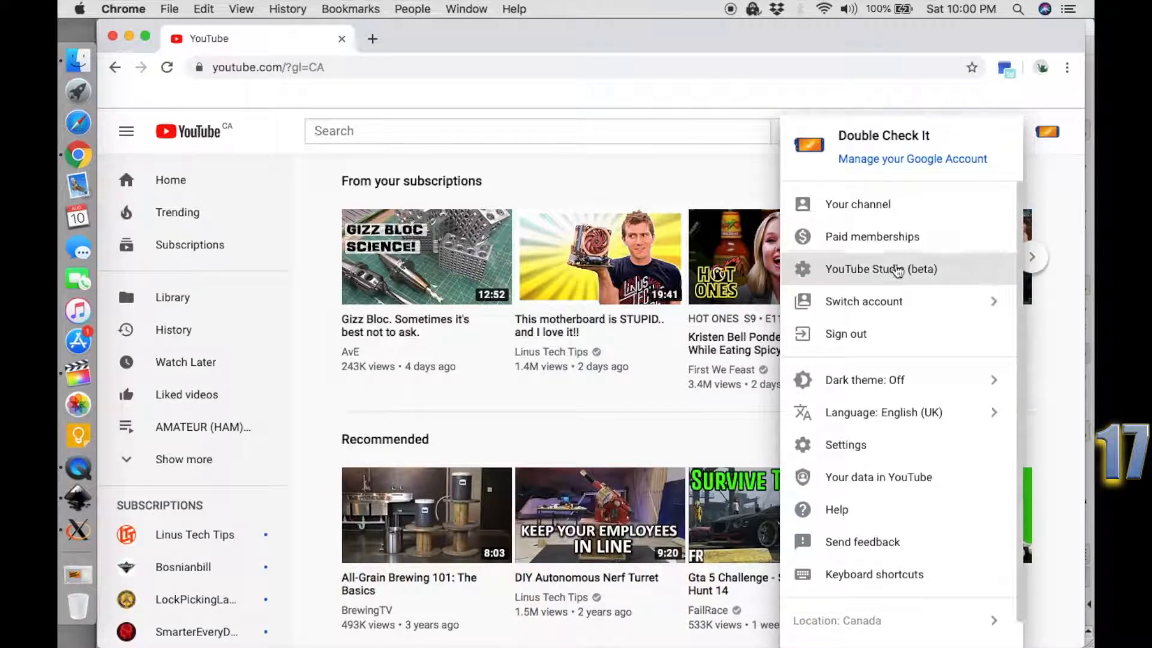
{"action": "left_click", "coordinate": [894, 270]}
{"action": "left_click", "coordinate": [173, 368]}
{"action": "left_click", "coordinate": [526, 339]}
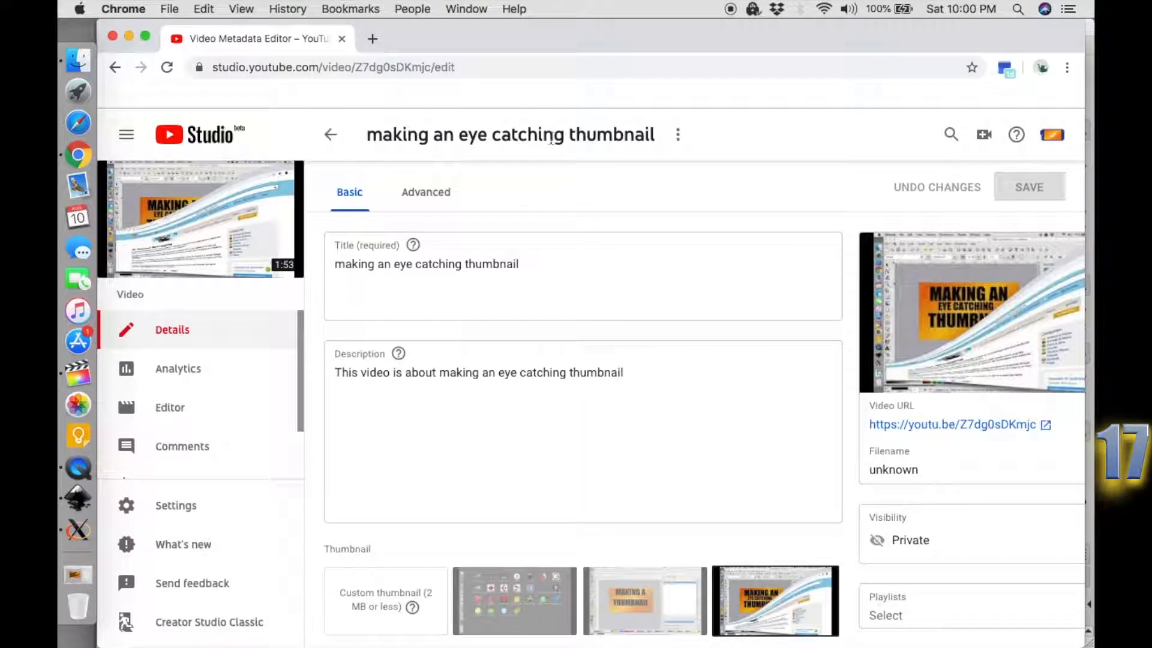
Try each of the three auto-generated thumbnails for the video.
{"action": "left_click", "coordinate": [524, 588]}
{"action": "left_click", "coordinate": [645, 600]}
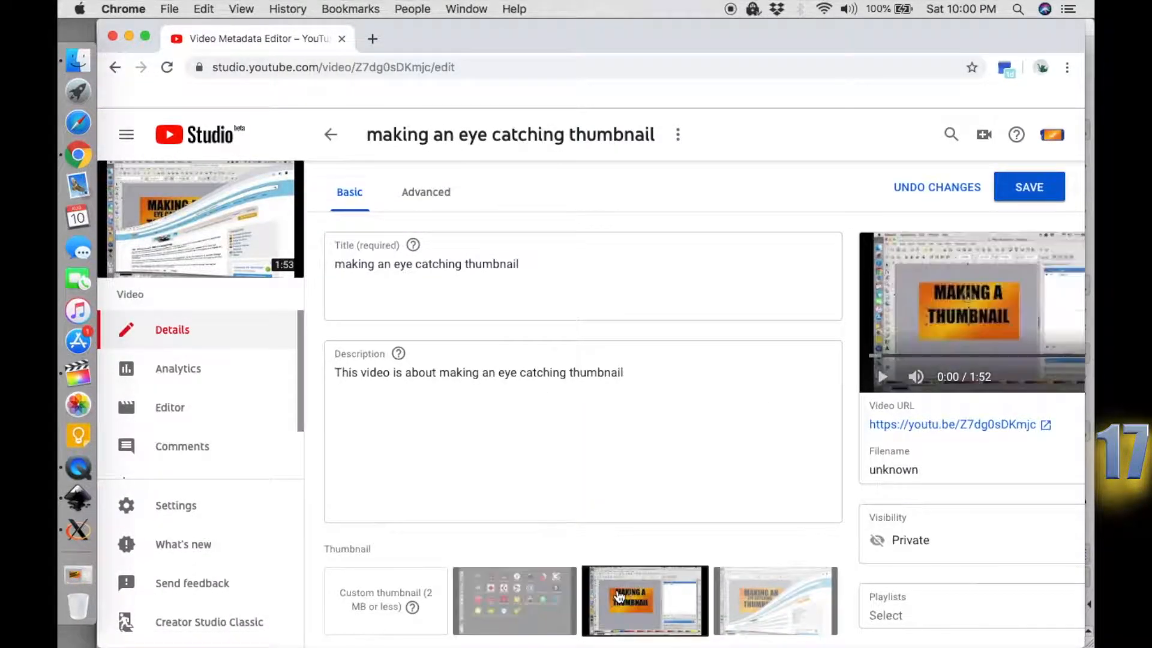
{"action": "left_click", "coordinate": [753, 600]}
Upload making an eye catching thumbnail 1.png from the 1 current projects folder as the video's custom thumbnail and save the changes.
{"action": "left_click", "coordinate": [400, 594]}
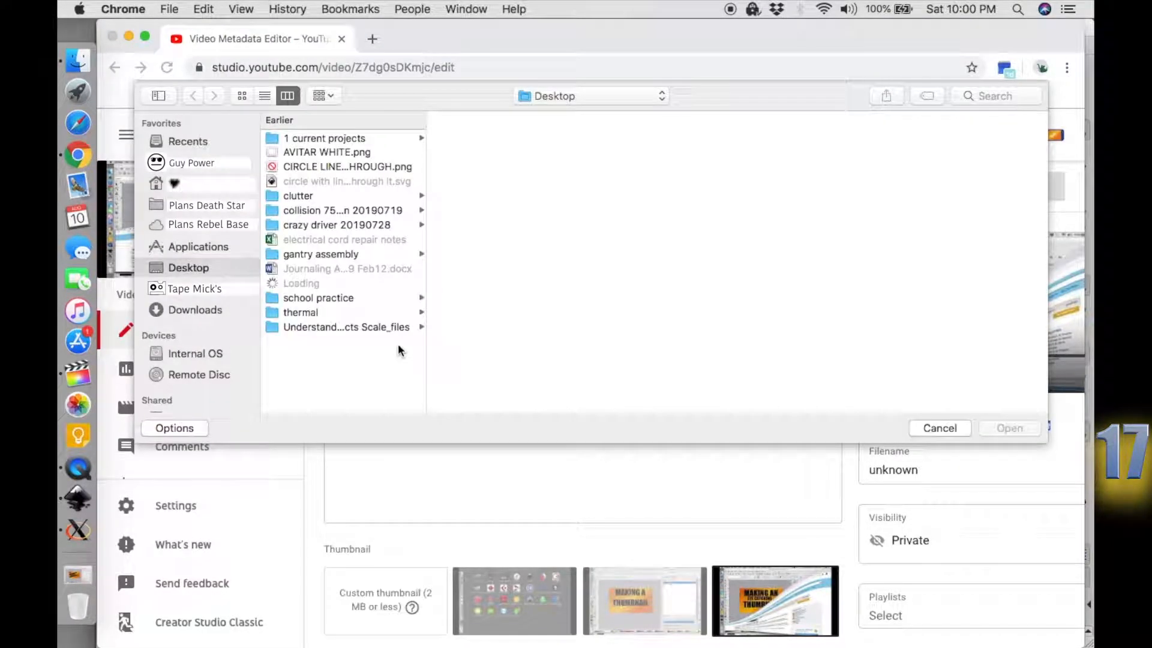
{"action": "left_click", "coordinate": [339, 139]}
{"action": "left_click", "coordinate": [511, 227]}
{"action": "left_click", "coordinate": [710, 155]}
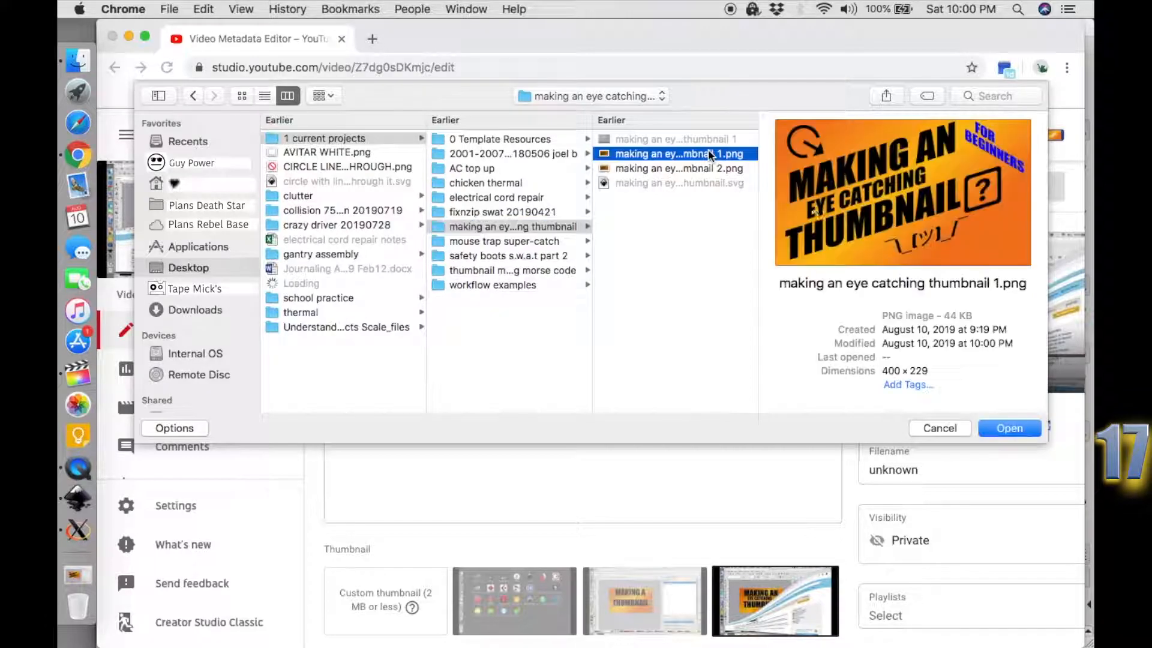
{"action": "left_click", "coordinate": [1009, 428]}
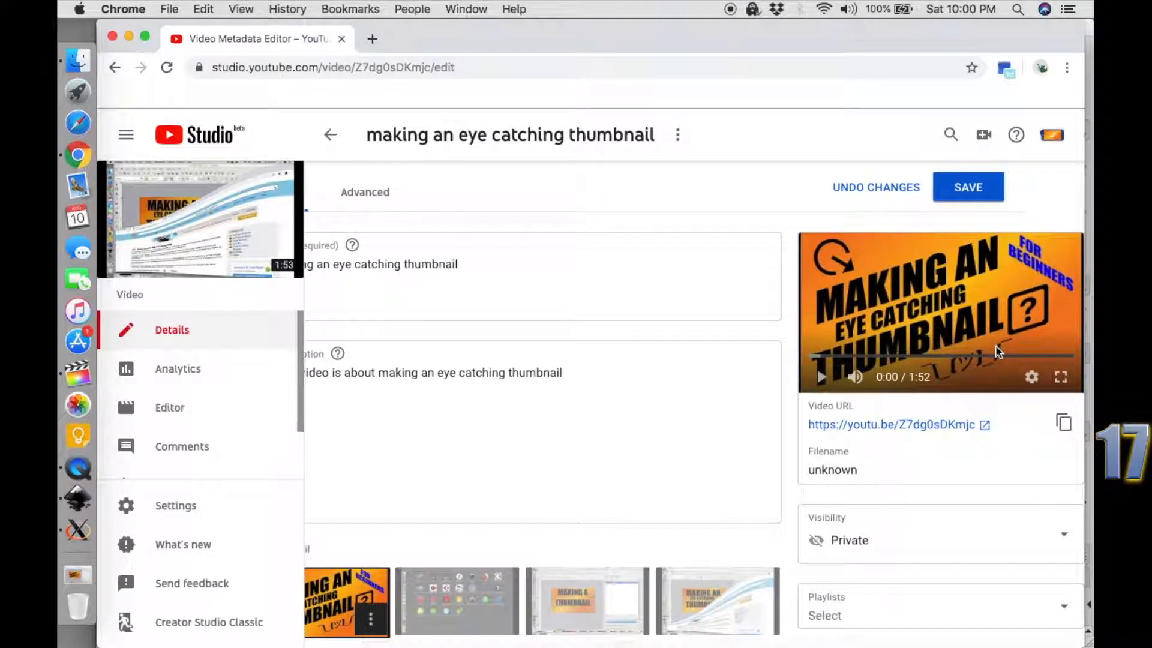
{"action": "left_click", "coordinate": [978, 190]}
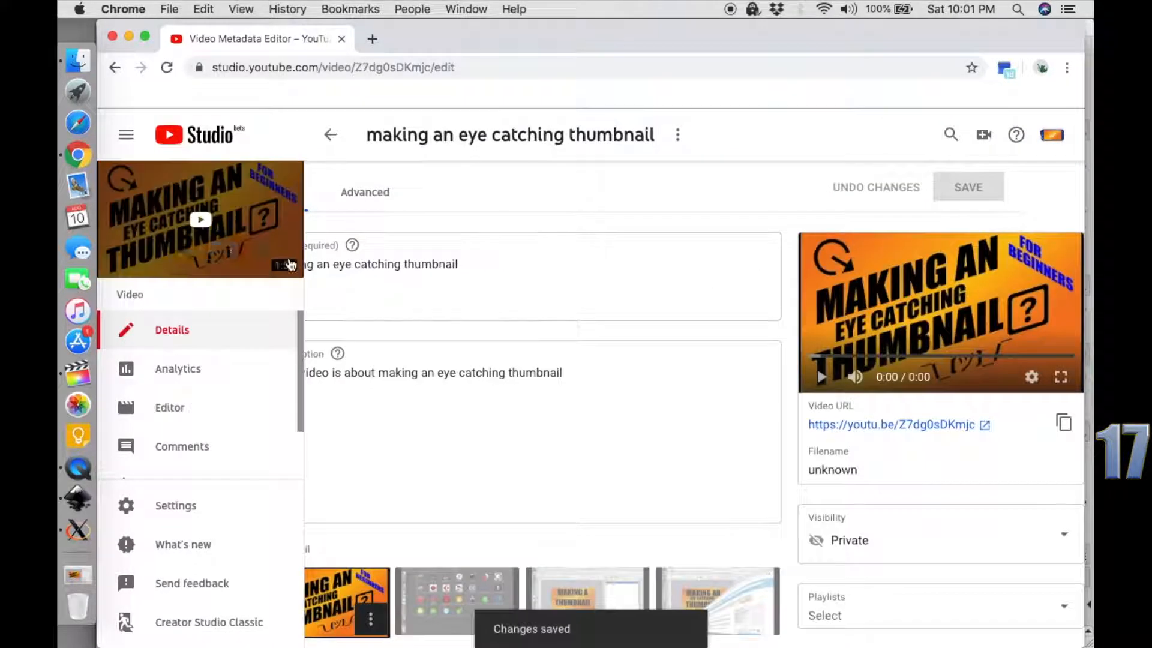
Look over the channel's uploaded videos on YouTube in a new tab, and return to the video list in YouTube Studio.
{"action": "scroll", "coordinate": [444, 492], "scroll_direction": "down", "scroll_amount": 3}
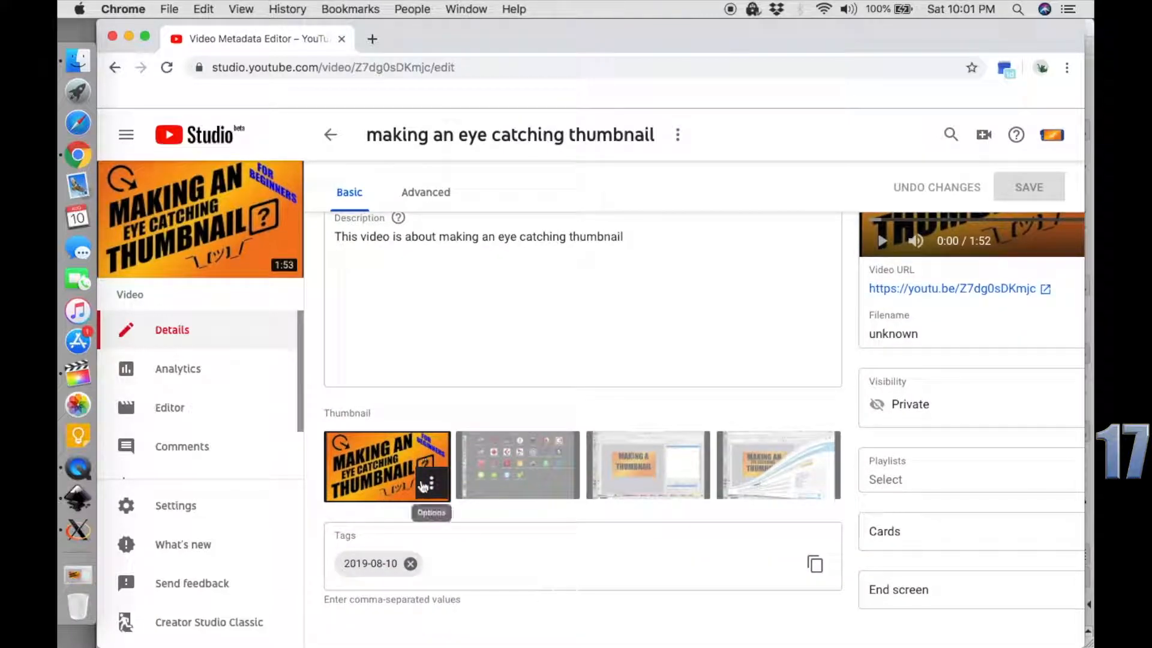
{"action": "left_click", "coordinate": [370, 40]}
{"action": "type", "text": "y"}
{"action": "key", "text": "Return"}
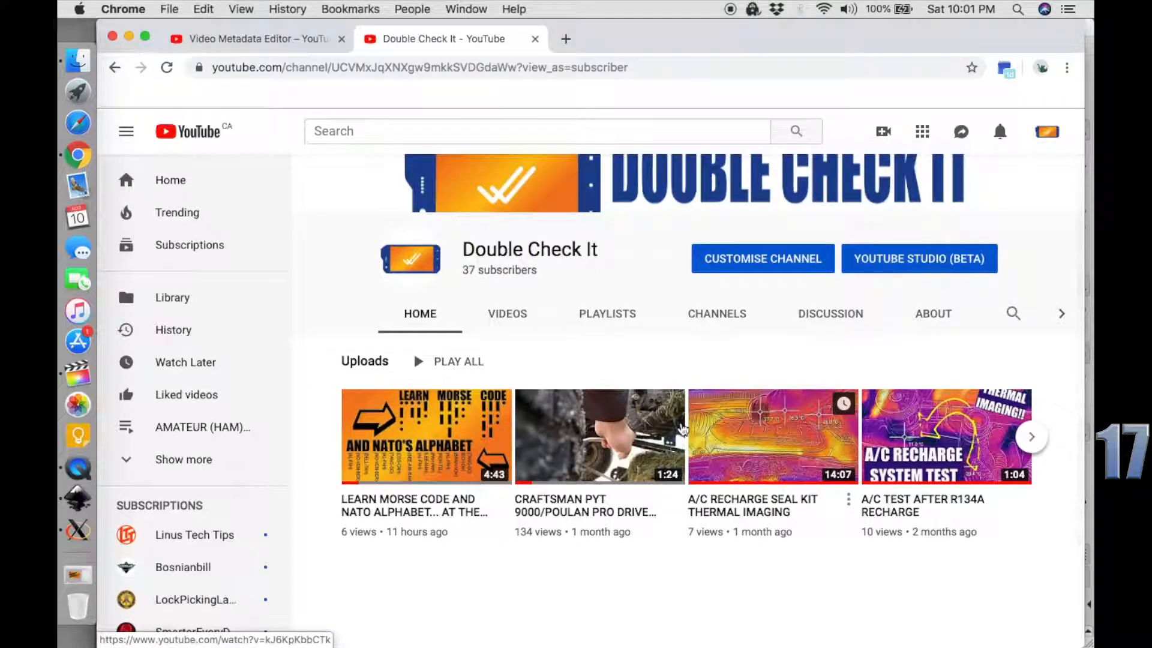
{"action": "left_click", "coordinate": [507, 310]}
{"action": "scroll", "coordinate": [587, 450], "scroll_direction": "down", "scroll_amount": 8}
{"action": "scroll", "coordinate": [587, 449], "scroll_direction": "up", "scroll_amount": 8}
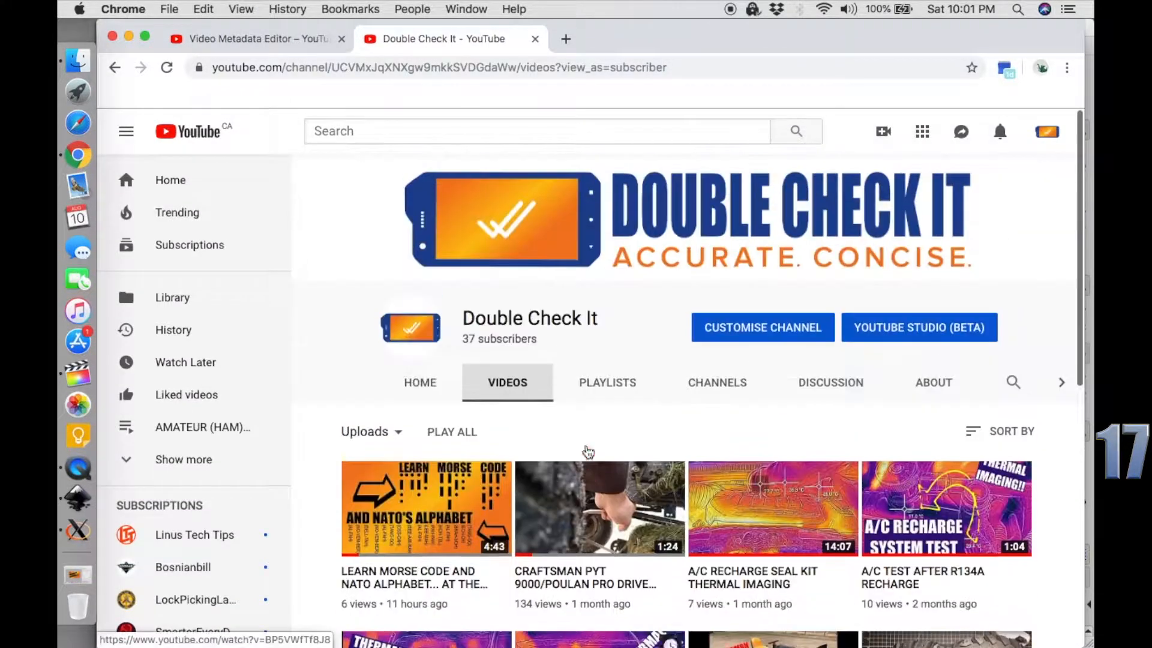
{"action": "key", "text": "super+w"}
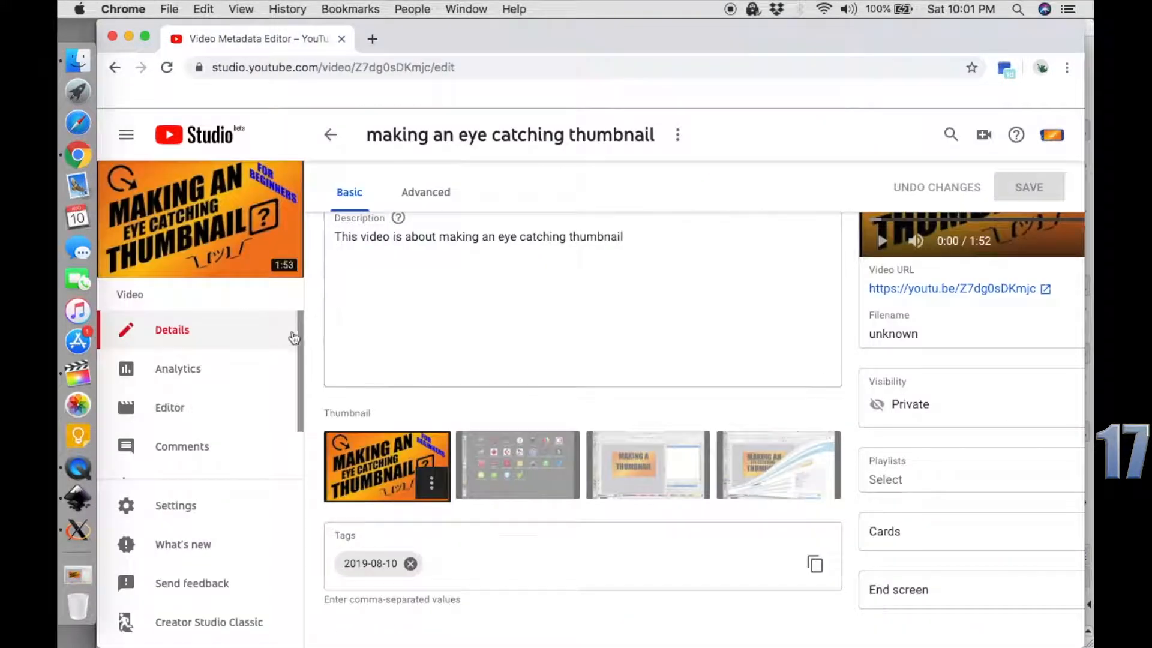
{"action": "left_click", "coordinate": [331, 134]}
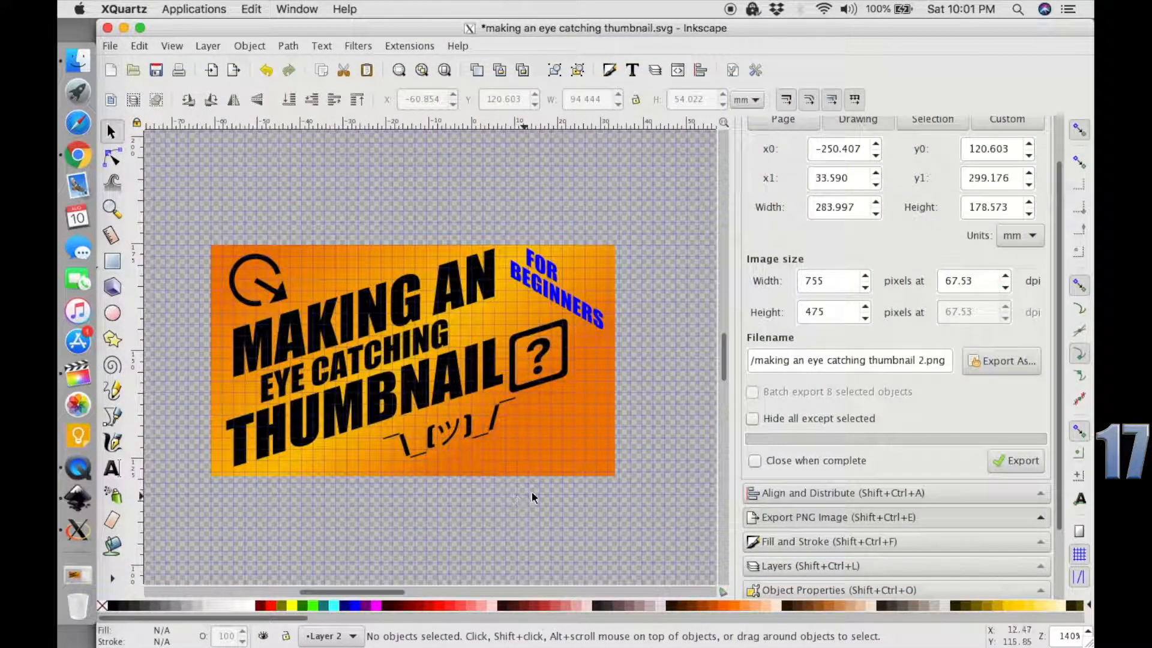
In Inkscape, move the shrug emoticon closer under the word THUMBNAIL, to about X -37.987 and Y 121.634 mm.
{"action": "left_click_drag", "start_coordinate": [536, 499], "coordinate": [379, 389]}
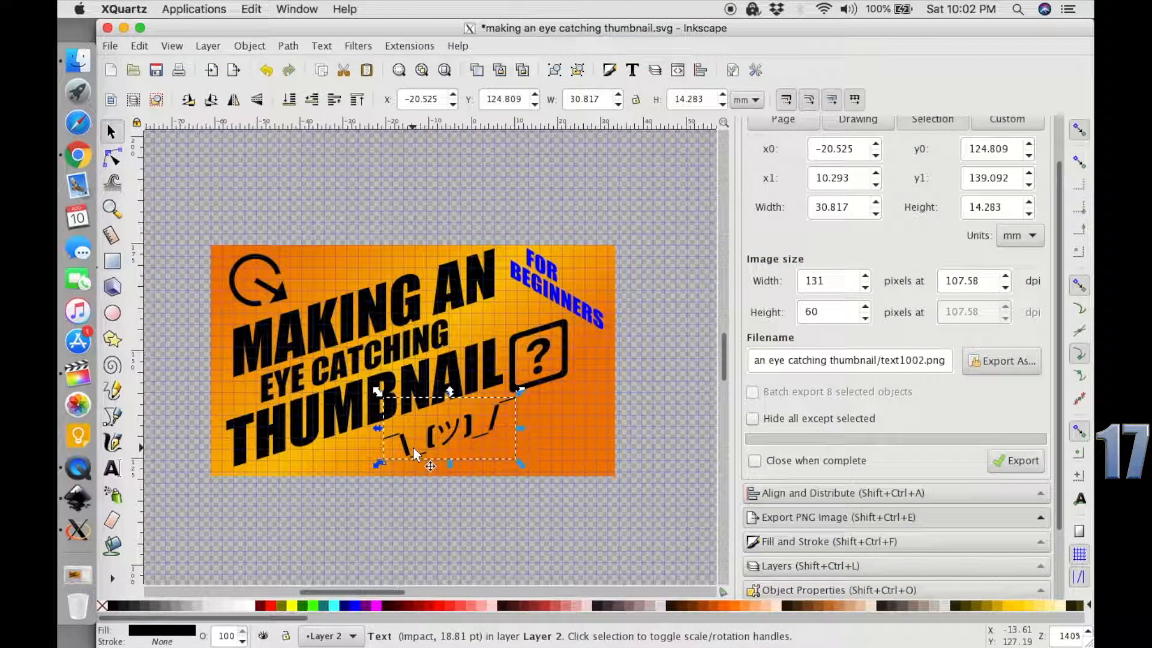
{"action": "key", "text": "ctrl+Down"}
{"action": "key", "text": "ctrl+Down"}
{"action": "key", "text": "Left"}
{"action": "key", "text": "Left"}
{"action": "key", "text": "Left"}
{"action": "key", "text": "Left"}
{"action": "key", "text": "Left"}
{"action": "key", "text": "Left"}
{"action": "key", "text": "Left"}
{"action": "key", "text": "Left"}
{"action": "key", "text": "Left"}
{"action": "key", "text": "Left"}
{"action": "key", "text": "Left"}
{"action": "key", "text": "Left"}
{"action": "key", "text": "Left"}
{"action": "key", "text": "Left"}
{"action": "key", "text": "Left"}
{"action": "key", "text": "Left"}
{"action": "key", "text": "Left"}
{"action": "key", "text": "Left"}
{"action": "key", "text": "Left"}
{"action": "key", "text": "Left"}
{"action": "key", "text": "Down"}
{"action": "key", "text": "Down"}
{"action": "key", "text": "Down"}
{"action": "key", "text": "Down"}
{"action": "key", "text": "Down"}
{"action": "key", "text": "Down"}
{"action": "key", "text": "Down"}
{"action": "key", "text": "Down"}
{"action": "key", "text": "Down"}
{"action": "key", "text": "Down"}
{"action": "key", "text": "Left"}
{"action": "key", "text": "Left"}
{"action": "key", "text": "Left"}
{"action": "key", "text": "Left"}
{"action": "key", "text": "Left"}
{"action": "key", "text": "Left"}
{"action": "key", "text": "Left"}
{"action": "key", "text": "Left"}
{"action": "key", "text": "Left"}
{"action": "key", "text": "Left"}
{"action": "key", "text": "Left"}
{"action": "key", "text": "Left"}
{"action": "key", "text": "Up"}
{"action": "key", "text": "Up"}
{"action": "key", "text": "Up"}
{"action": "key", "text": "Up"}
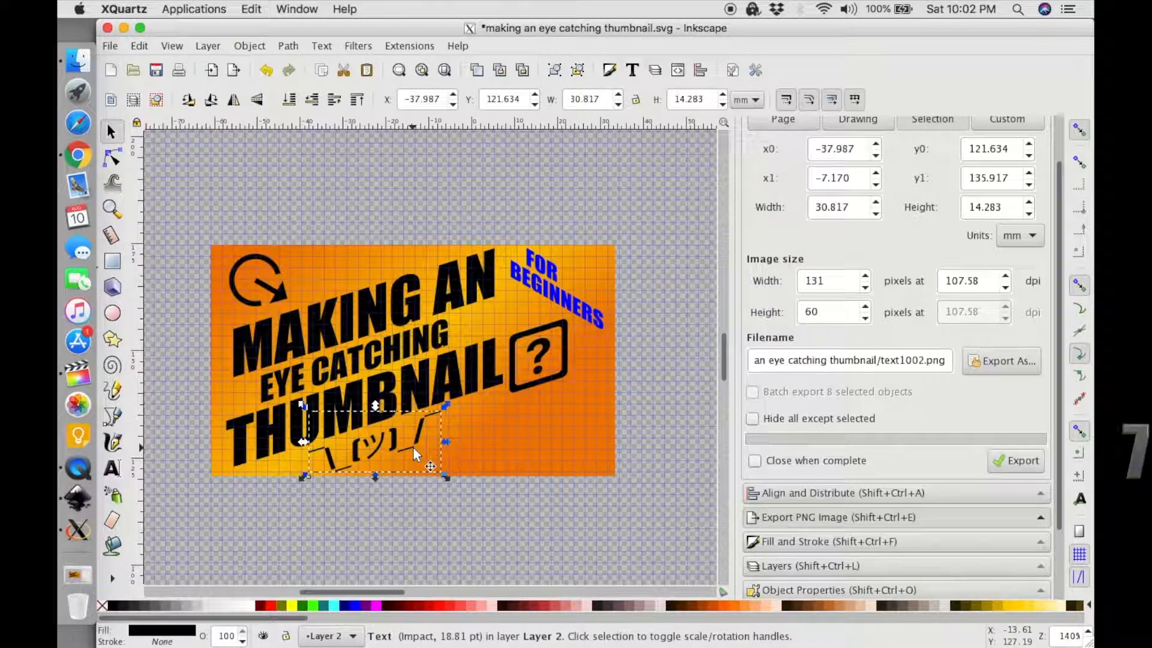
{"action": "left_click", "coordinate": [568, 530]}
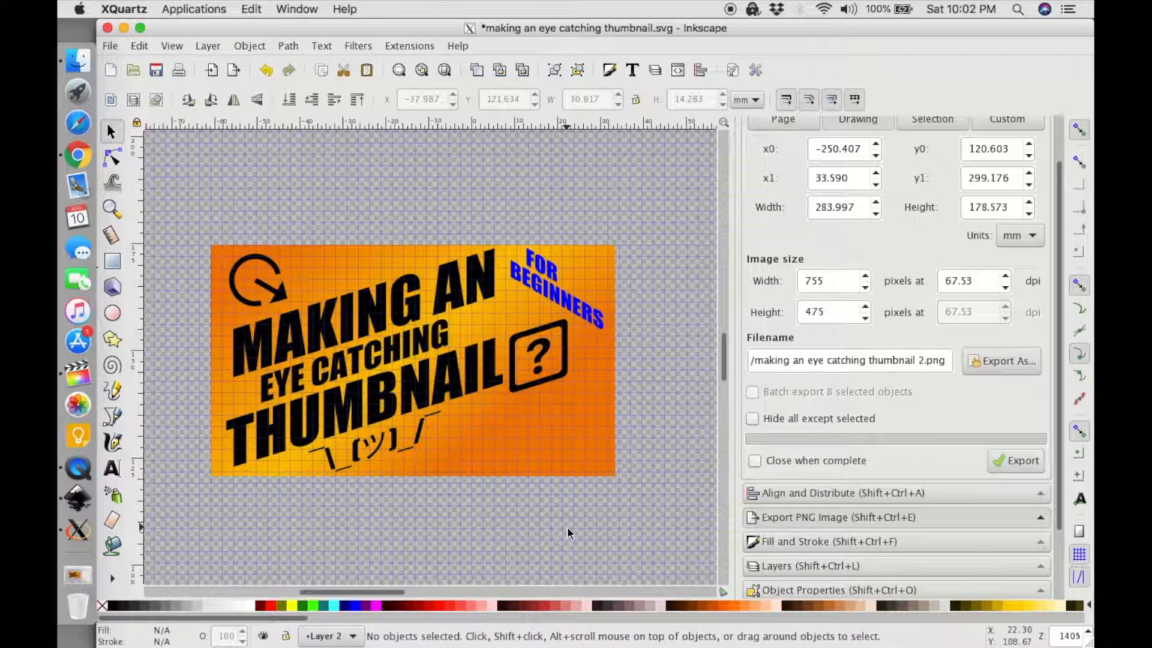
Try to ungroup the THUMBNAIL text object from its boxed question mark.
{"action": "left_click", "coordinate": [563, 372]}
{"action": "left_click", "coordinate": [611, 368]}
{"action": "left_click", "coordinate": [555, 376]}
{"action": "key", "text": "ctrl+shift+g"}
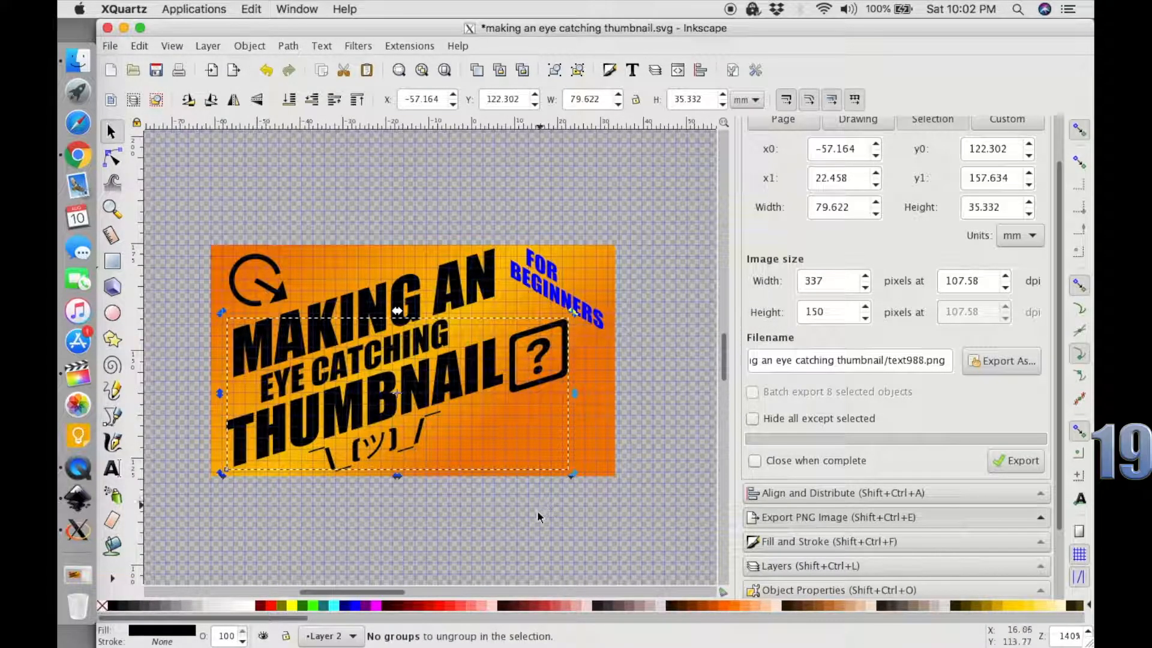
{"action": "left_click", "coordinate": [527, 496]}
Convert the THUMBNAIL text with its boxed question mark to paths and ungroup it.
{"action": "left_click", "coordinate": [473, 356]}
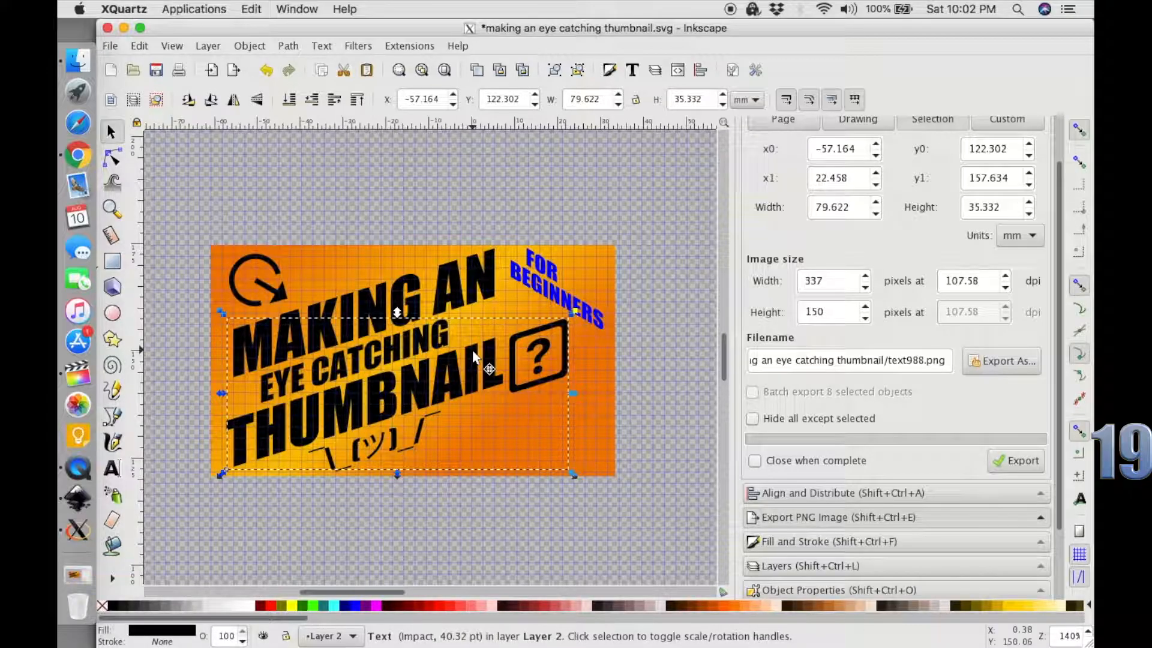
{"action": "left_click", "coordinate": [289, 47]}
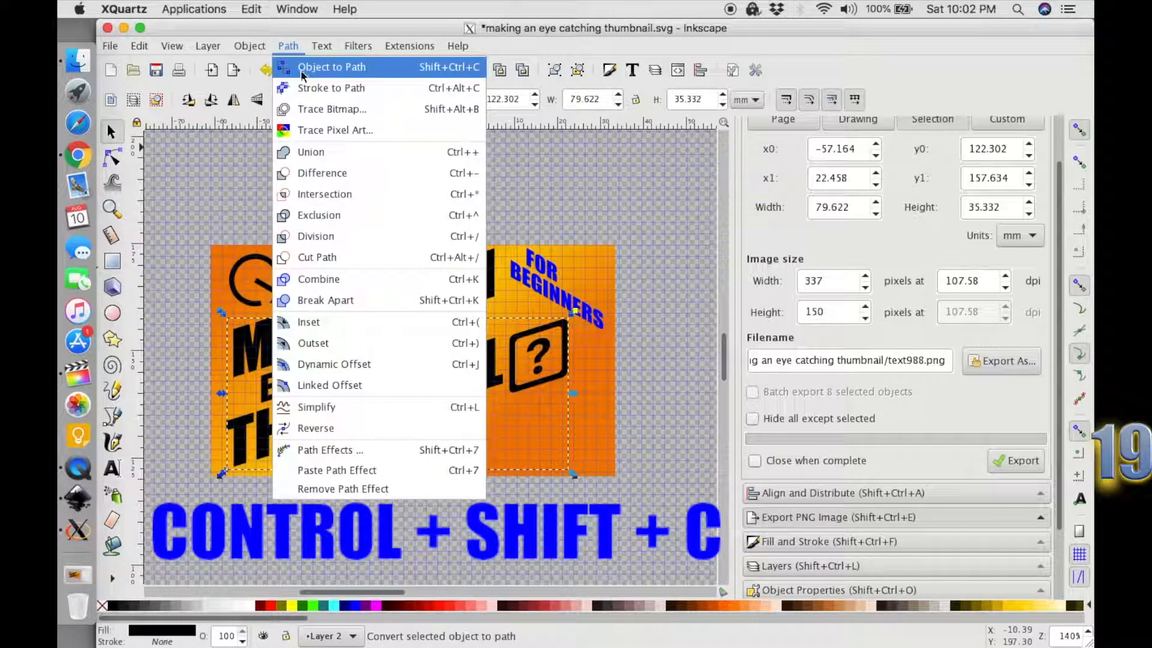
{"action": "left_click", "coordinate": [301, 69]}
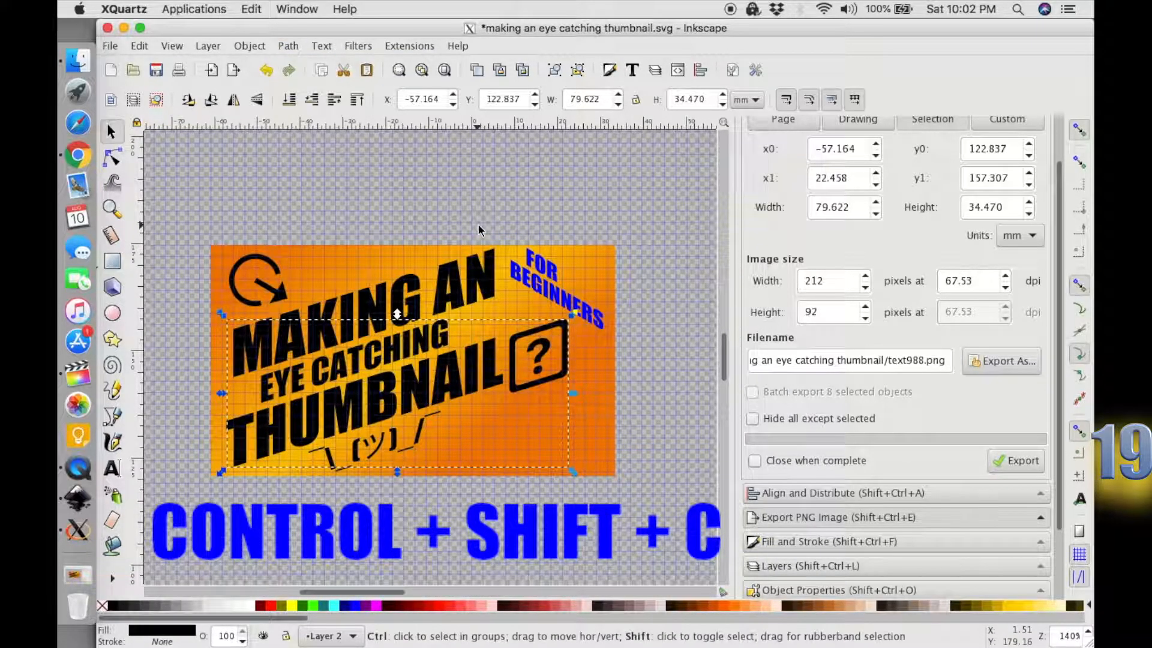
{"action": "key", "text": "ctrl+shift+g"}
Delete the boxed question mark beside the word THUMBNAIL.
{"action": "left_click", "coordinate": [555, 459]}
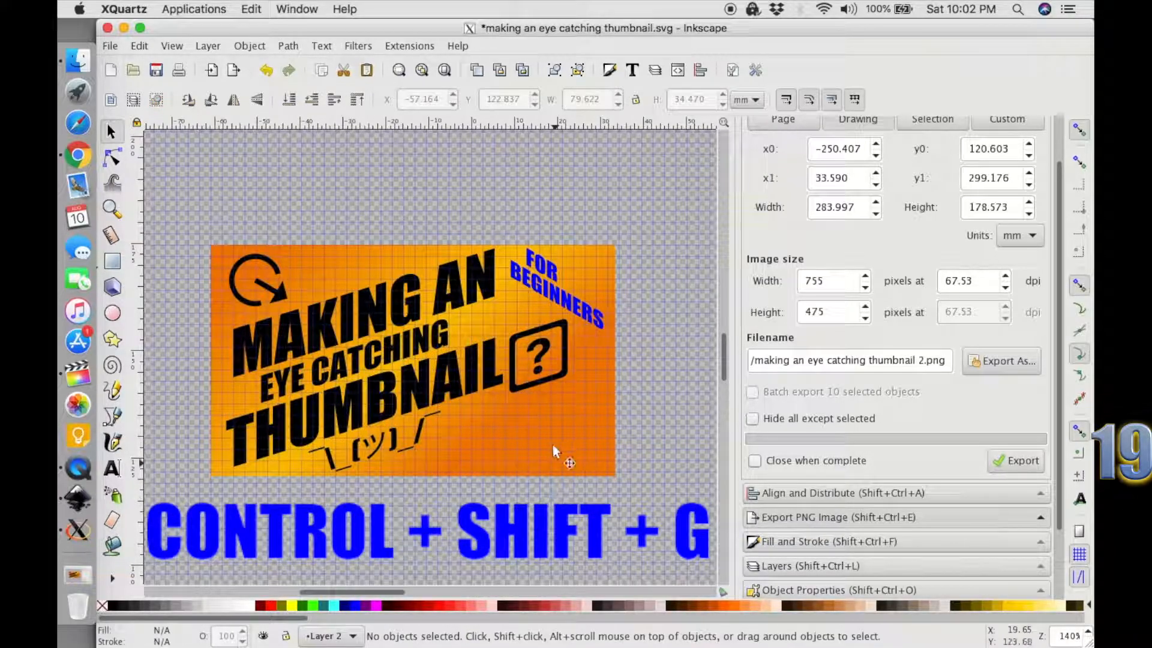
{"action": "left_click", "coordinate": [538, 384]}
{"action": "key", "text": "Delete"}
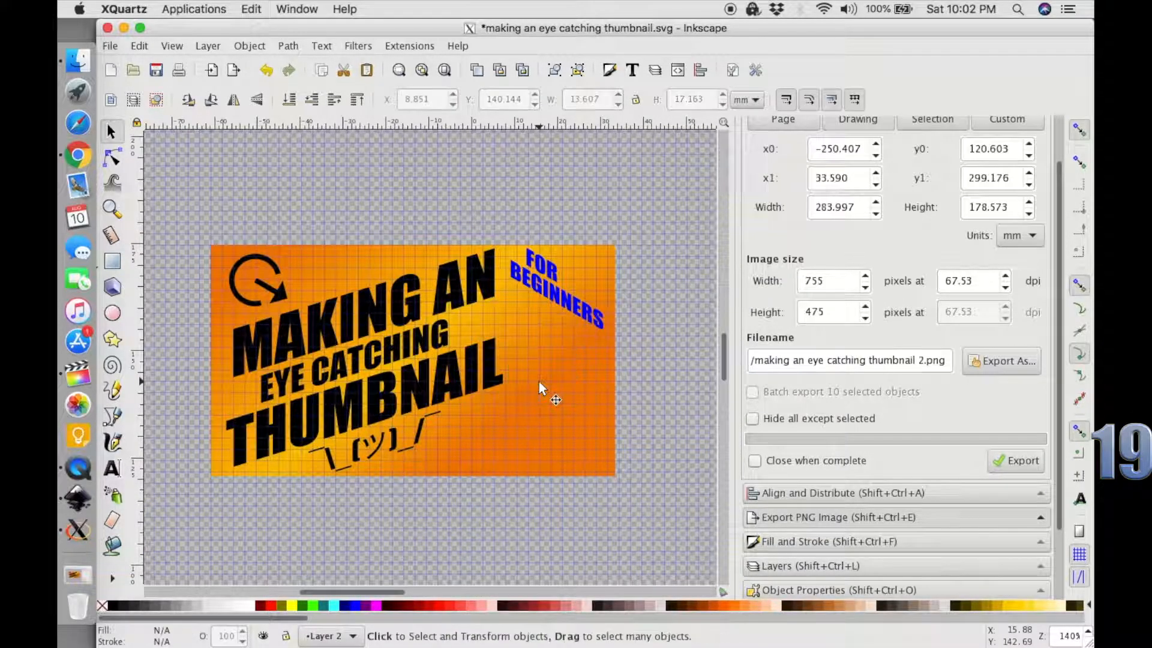
Add the text X^D near the lower edge of the thumbnail and set its font to sans-serif.
{"action": "key", "text": "t"}
{"action": "left_click", "coordinate": [471, 504]}
{"action": "type", "text": "X"}
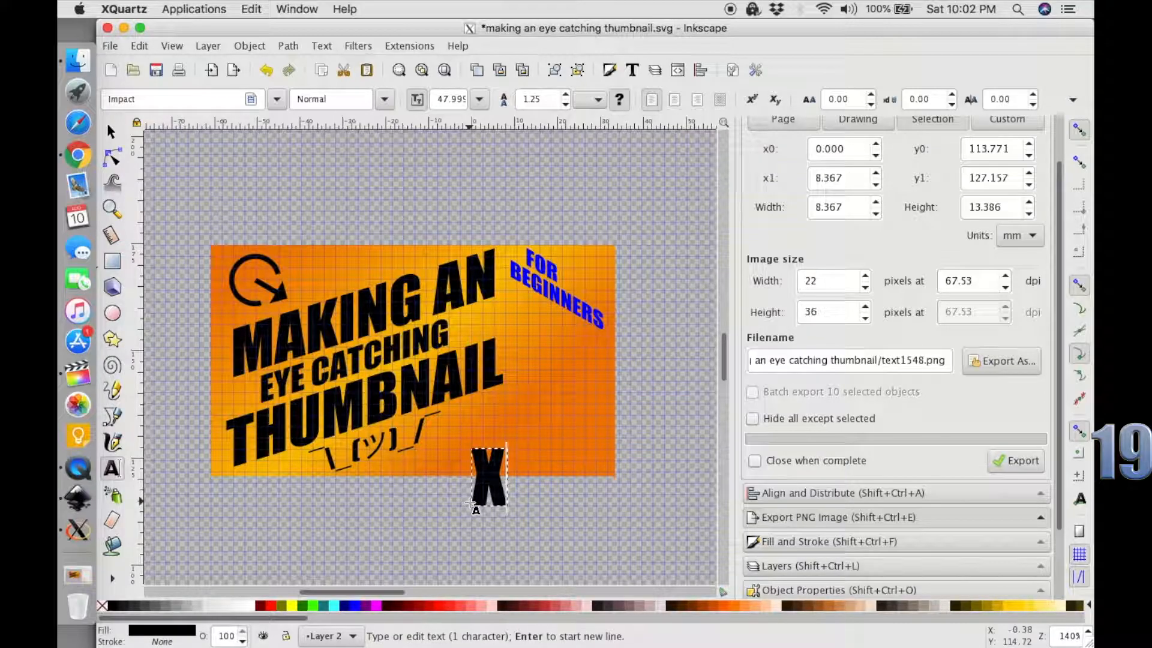
{"action": "type", "text": "^D"}
{"action": "left_click", "coordinate": [276, 101]}
{"action": "scroll", "coordinate": [240, 180], "scroll_direction": "up", "scroll_amount": 10}
{"action": "left_click", "coordinate": [180, 125]}
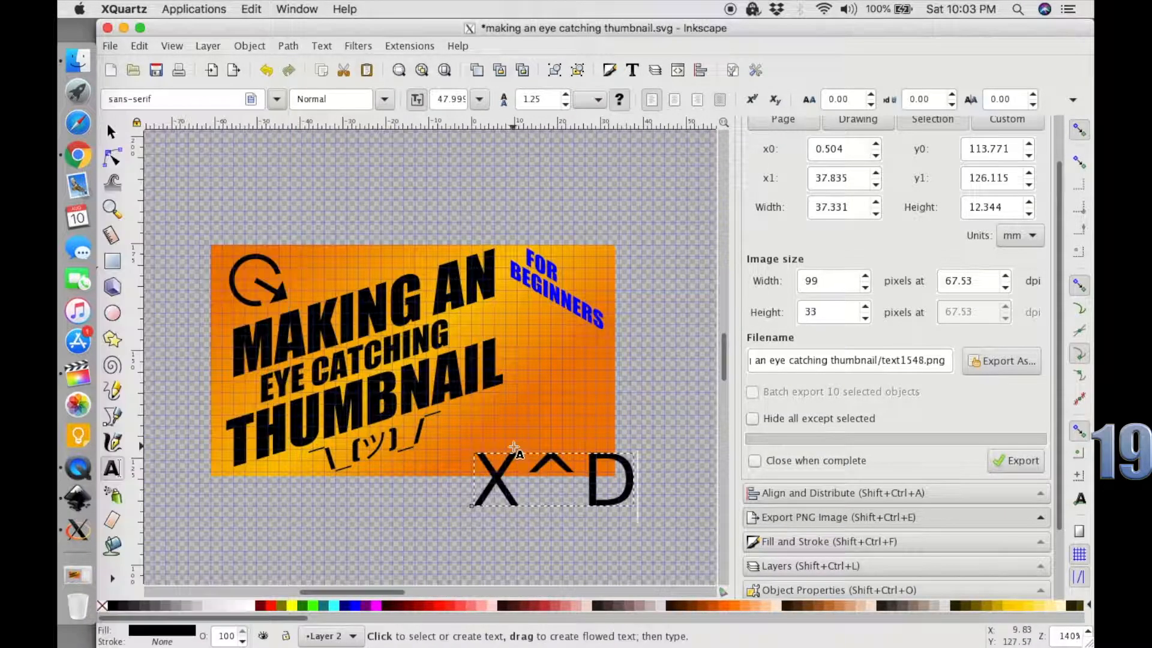
Rotate the X^D text so it reads downward and place it along the right side of the thumbnail artwork.
{"action": "left_click", "coordinate": [112, 131]}
{"action": "left_click", "coordinate": [594, 495]}
{"action": "left_click_drag", "start_coordinate": [639, 447], "coordinate": [604, 537]}
{"action": "left_click_drag", "start_coordinate": [576, 478], "coordinate": [576, 319]}
{"action": "left_click", "coordinate": [576, 319]}
{"action": "left_click_drag", "start_coordinate": [555, 418], "coordinate": [556, 379]}
Delete the blue FOR BEGINNERS text from the thumbnail.
{"action": "left_click", "coordinate": [579, 307]}
{"action": "key", "text": "Delete"}
{"action": "left_click", "coordinate": [533, 262]}
{"action": "left_click", "coordinate": [534, 262]}
{"action": "key", "text": "Delete"}
Adjust the size and position of the X^D text beside the title, to about 20 mm wide and 36 mm high.
{"action": "mouse_move", "coordinate": [533, 262]}
{"action": "left_mouse_down"}
{"action": "mouse_move", "coordinate": [600, 264]}
{"action": "mouse_move", "coordinate": [540, 272]}
{"action": "left_mouse_up"}
{"action": "left_click_drag", "start_coordinate": [589, 385], "coordinate": [605, 413]}
{"action": "left_click_drag", "start_coordinate": [568, 364], "coordinate": [568, 358]}
{"action": "left_click", "coordinate": [630, 443]}
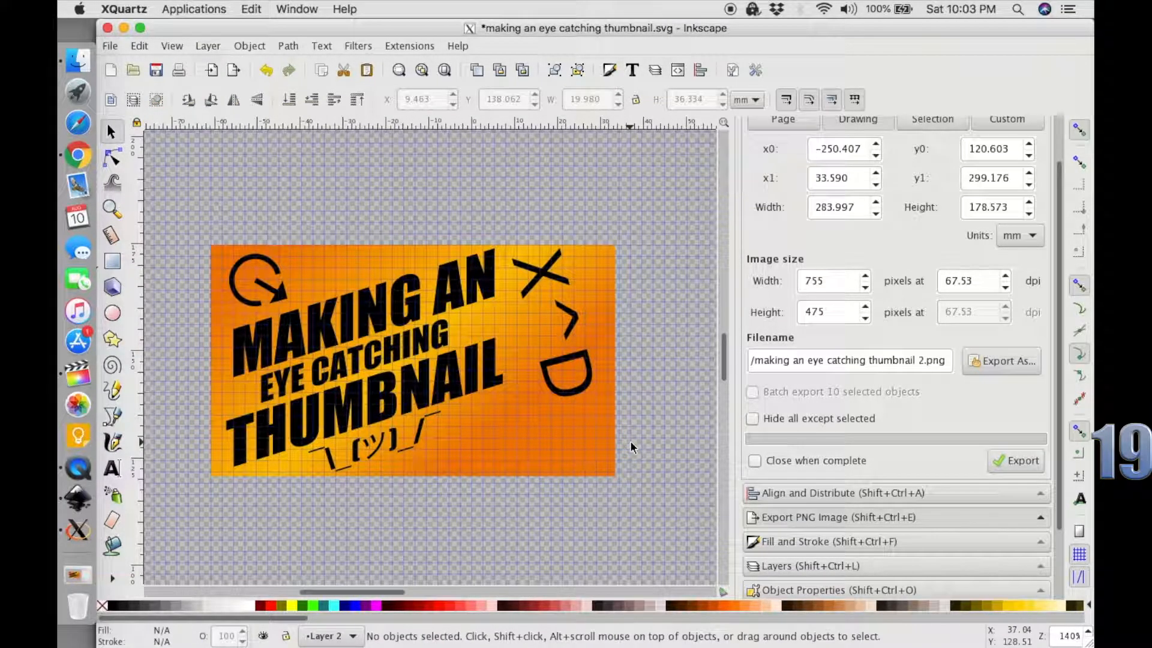
Export all the thumbnail artwork as a 400 by 229 pixel PNG, overwriting making an eye catching thumbnail 2.png.
{"action": "left_click_drag", "start_coordinate": [656, 507], "coordinate": [235, 198]}
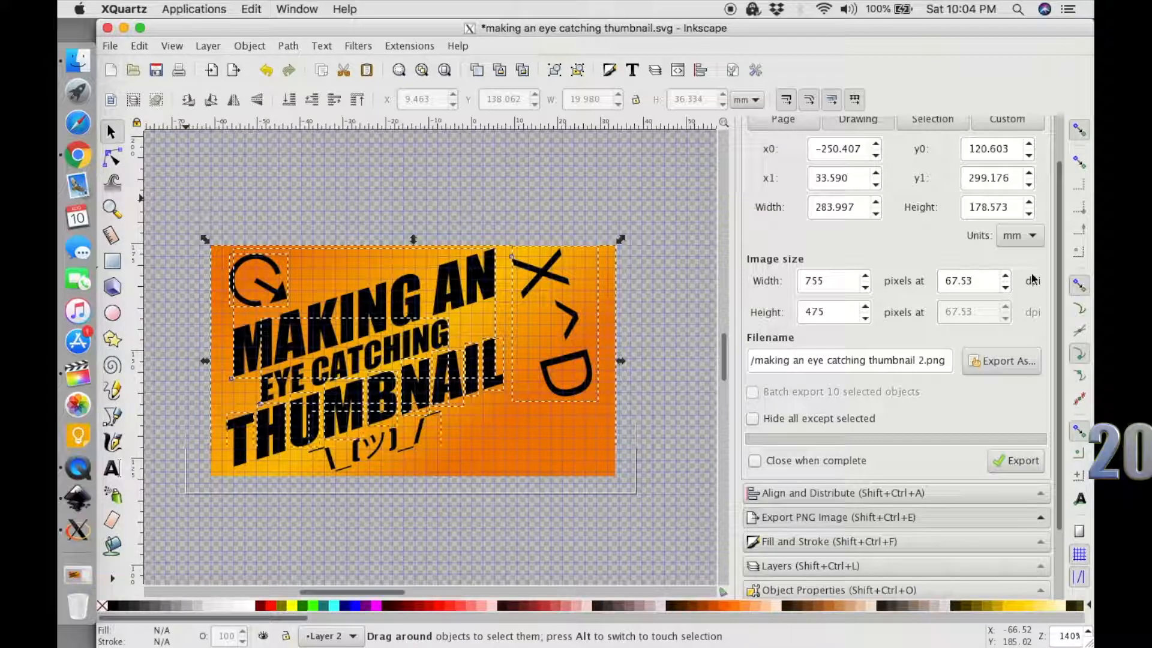
{"action": "left_click", "coordinate": [1010, 462]}
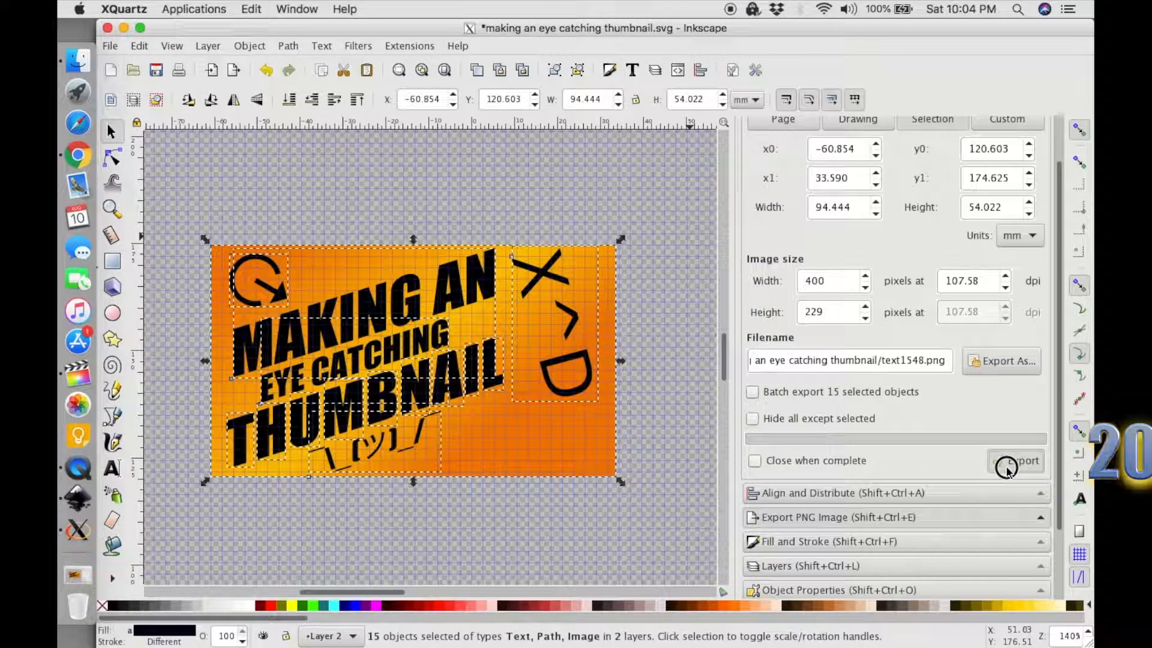
{"action": "left_click", "coordinate": [989, 371]}
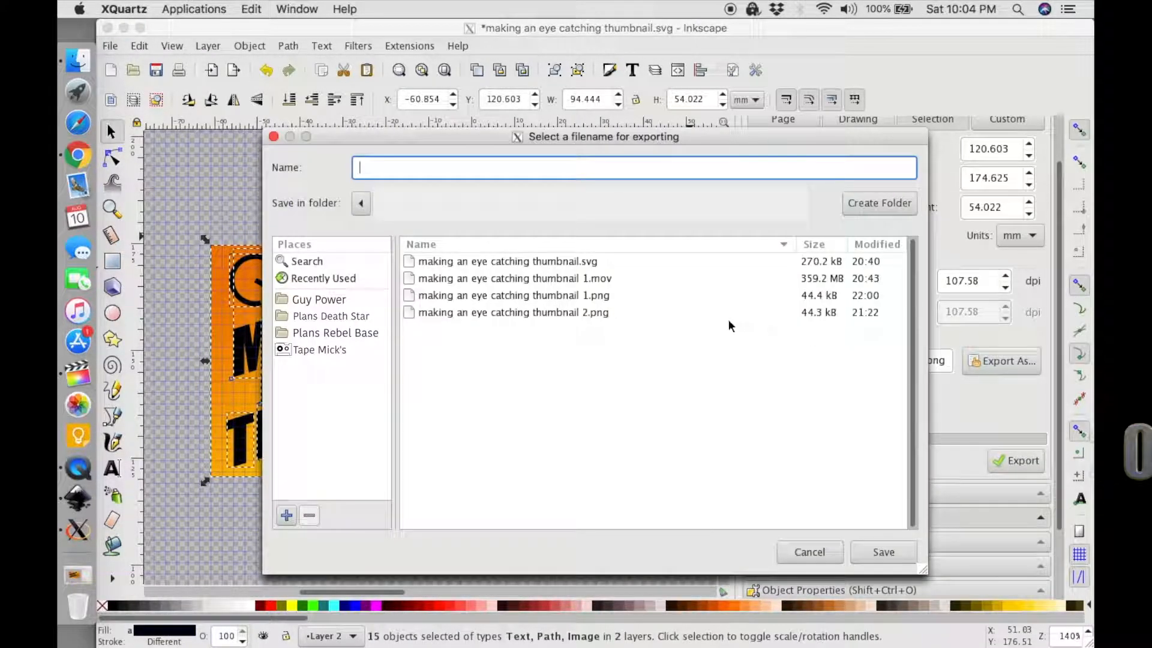
{"action": "left_click", "coordinate": [551, 317]}
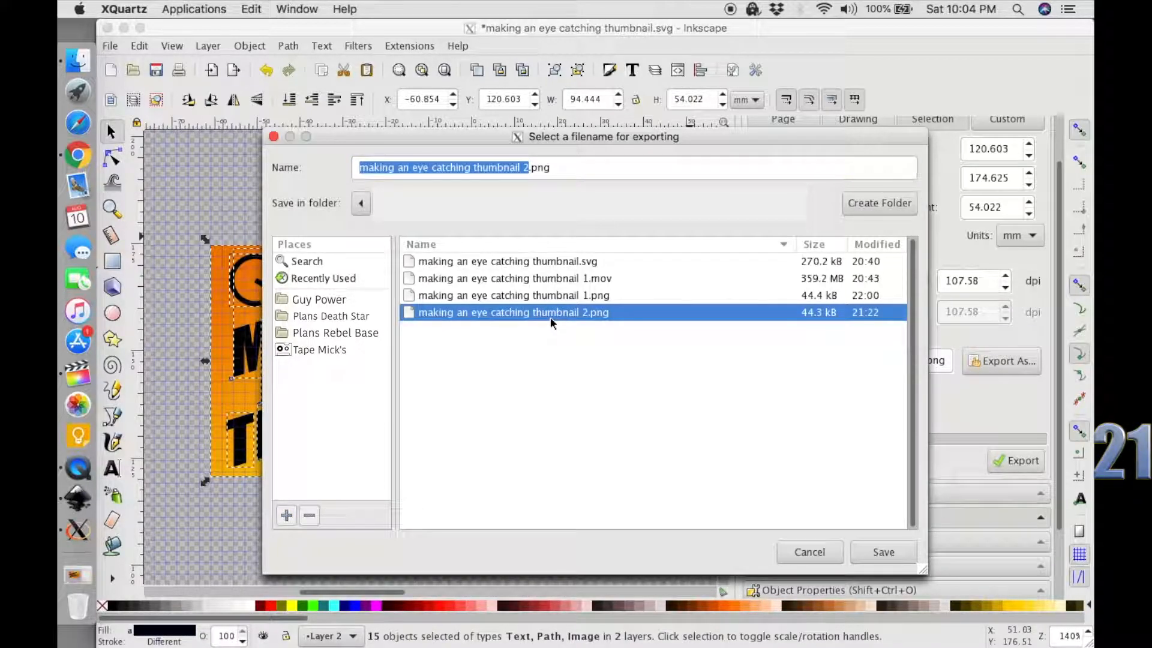
{"action": "left_click", "coordinate": [873, 551]}
{"action": "left_click", "coordinate": [1003, 462]}
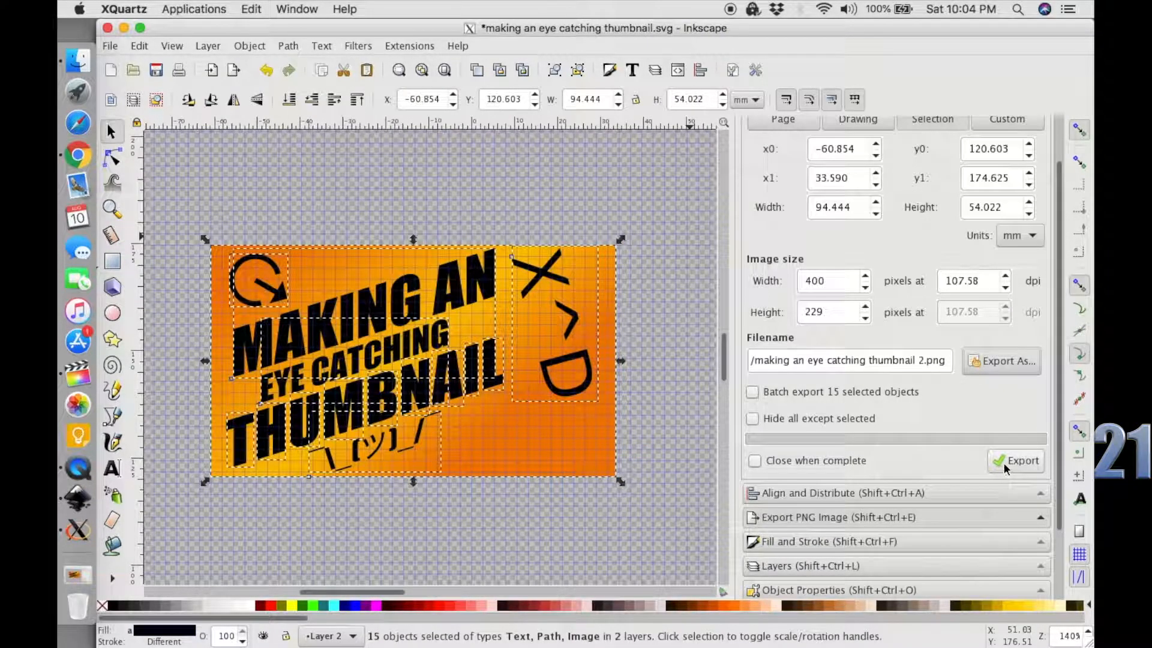
{"action": "left_click", "coordinate": [726, 414]}
Switch to Chrome, replace the video's custom thumbnail with making an eye catching thumbnail 2.png, save it and return to the channel's video list.
{"action": "left_click", "coordinate": [78, 155]}
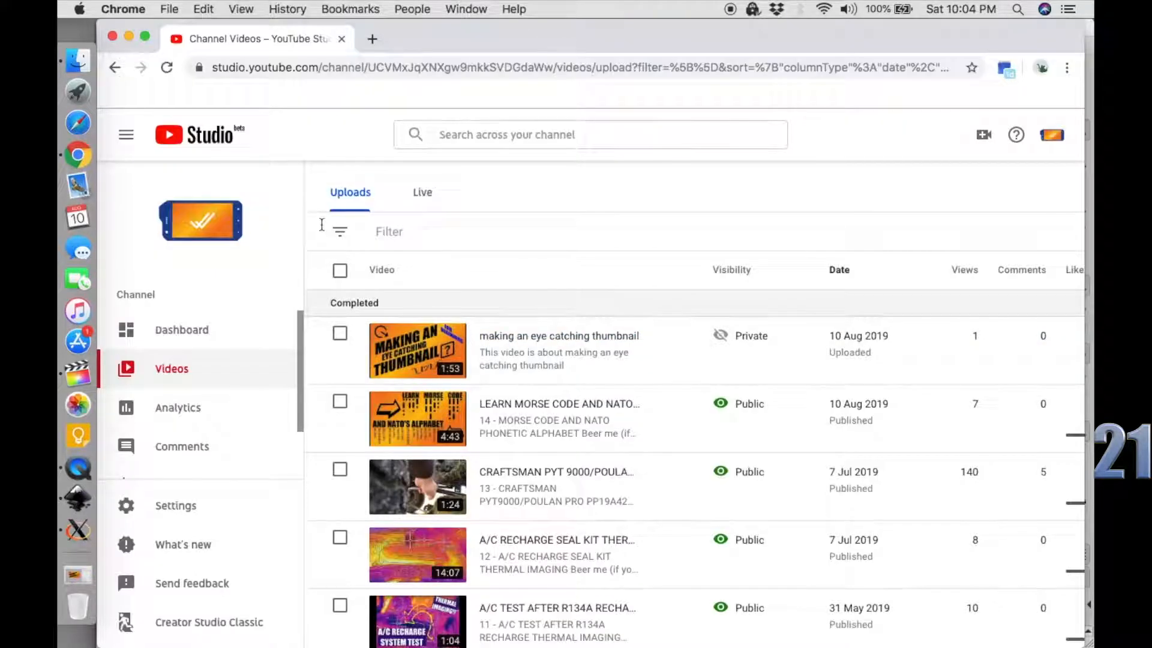
{"action": "left_click", "coordinate": [498, 339]}
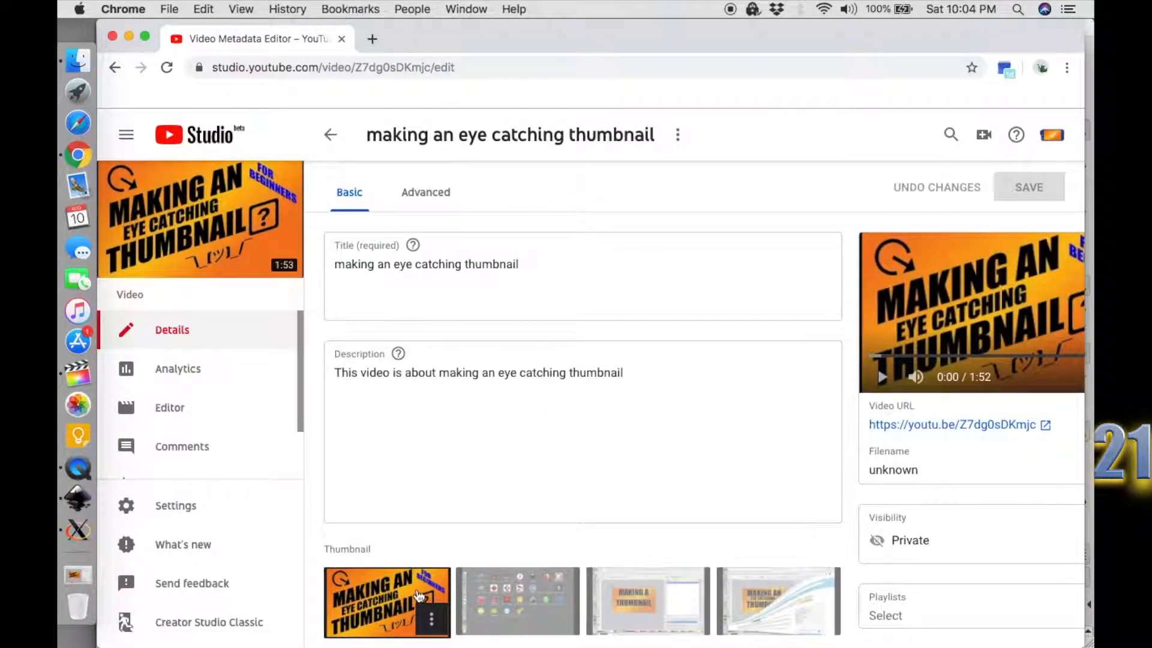
{"action": "left_click", "coordinate": [432, 619]}
{"action": "left_click", "coordinate": [387, 553]}
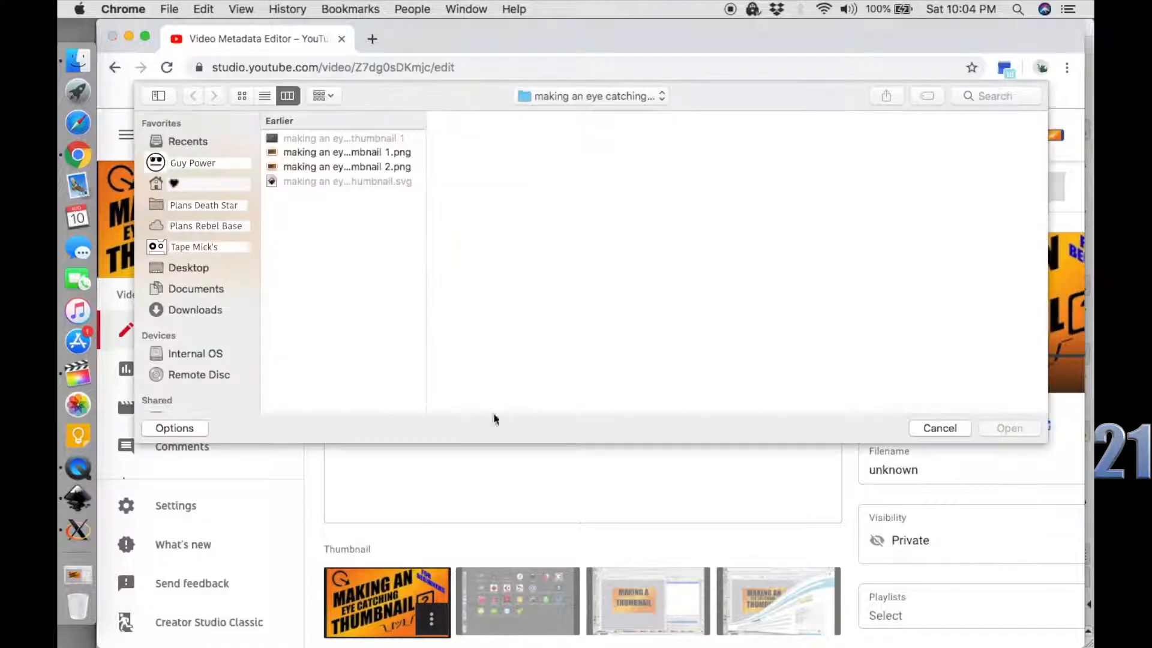
{"action": "left_click", "coordinate": [382, 168]}
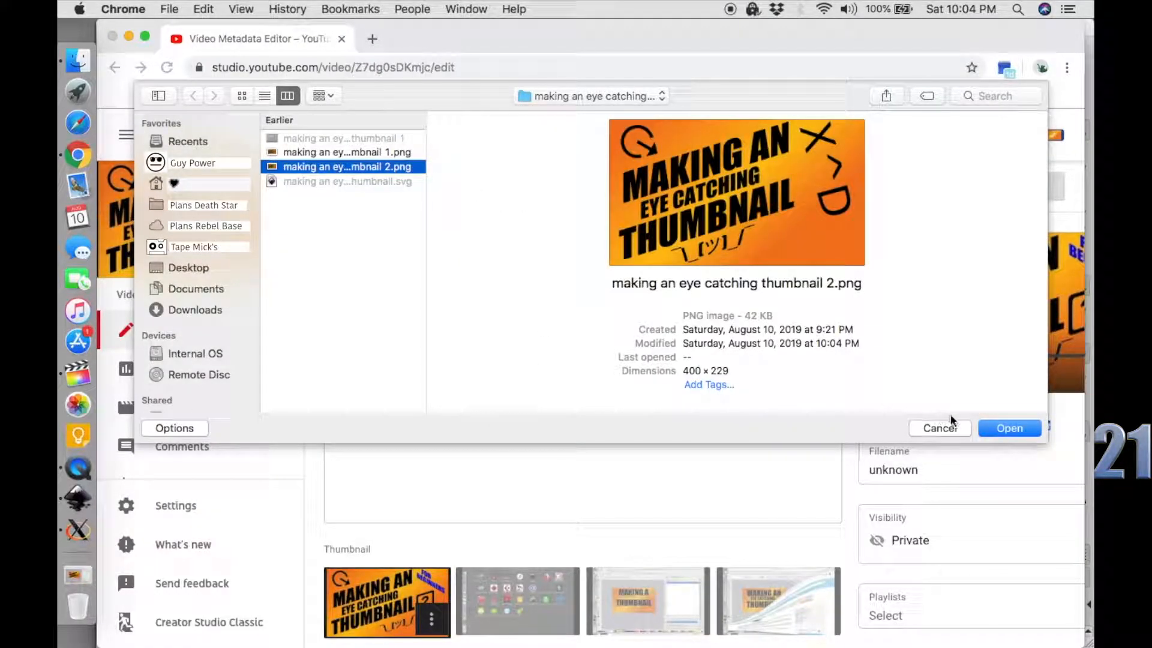
{"action": "left_click", "coordinate": [995, 429]}
{"action": "left_click", "coordinate": [1024, 187]}
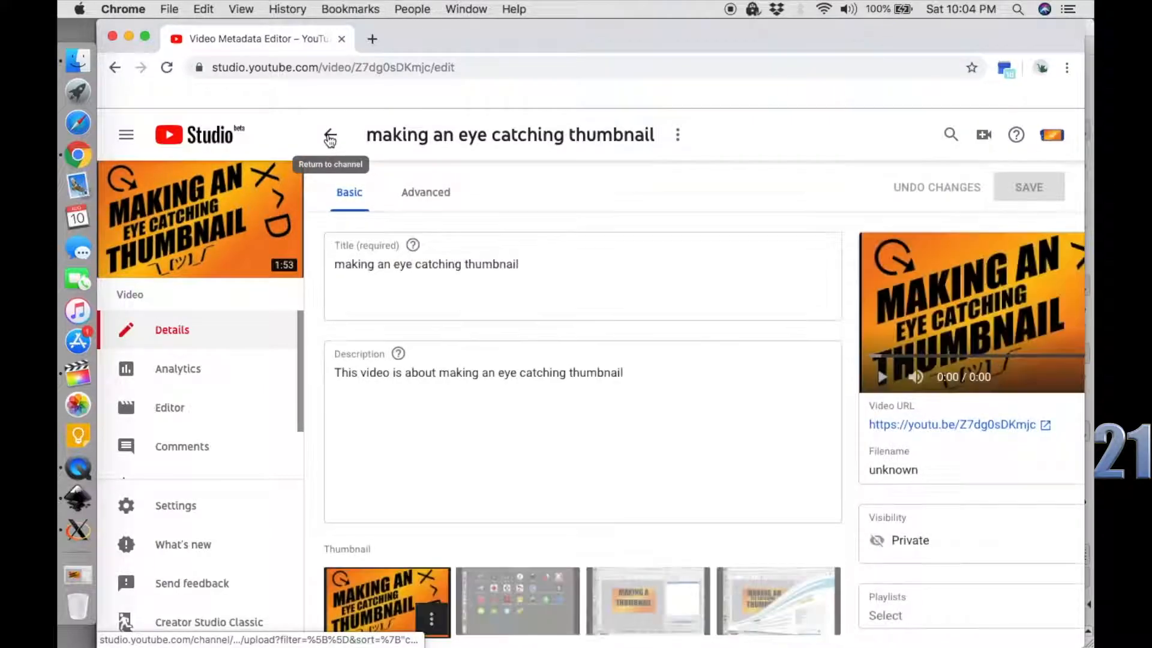
{"action": "left_click", "coordinate": [330, 136]}
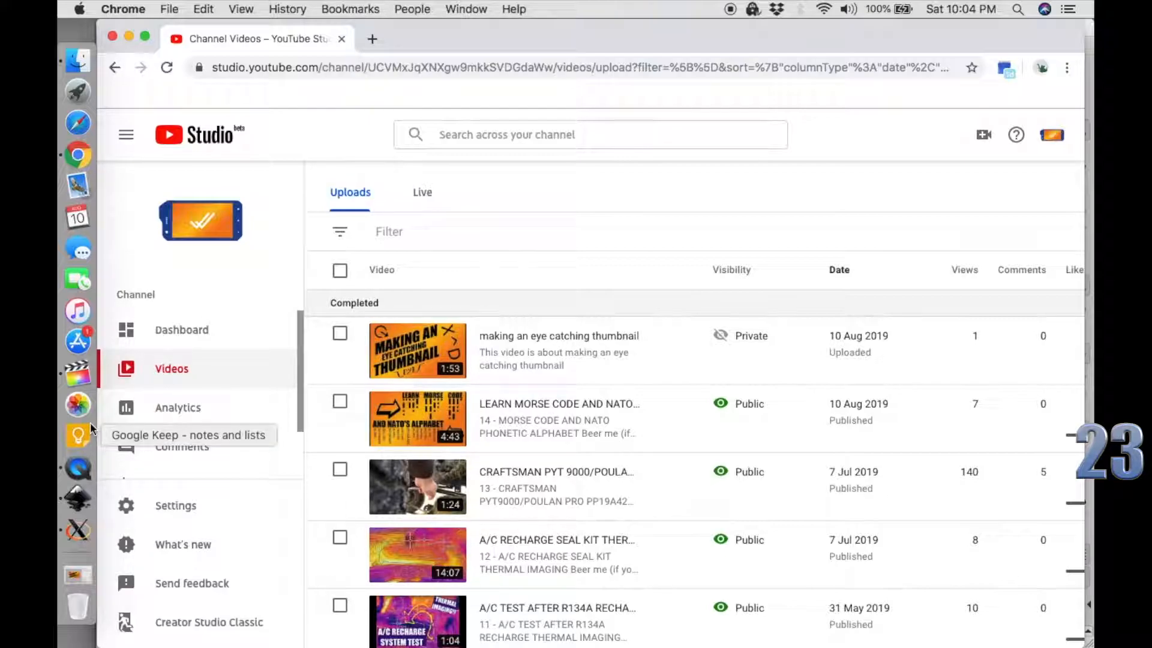
Switch to Inkscape and deselect all the thumbnail artwork.
{"action": "left_click", "coordinate": [81, 504]}
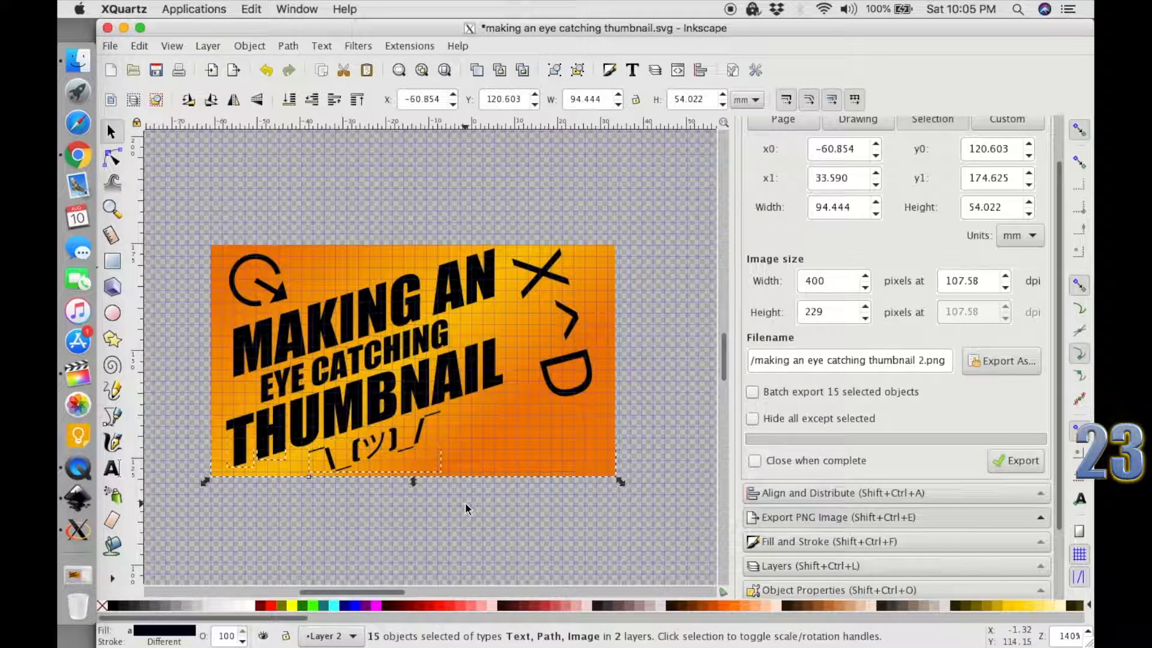
{"action": "left_click", "coordinate": [467, 508]}
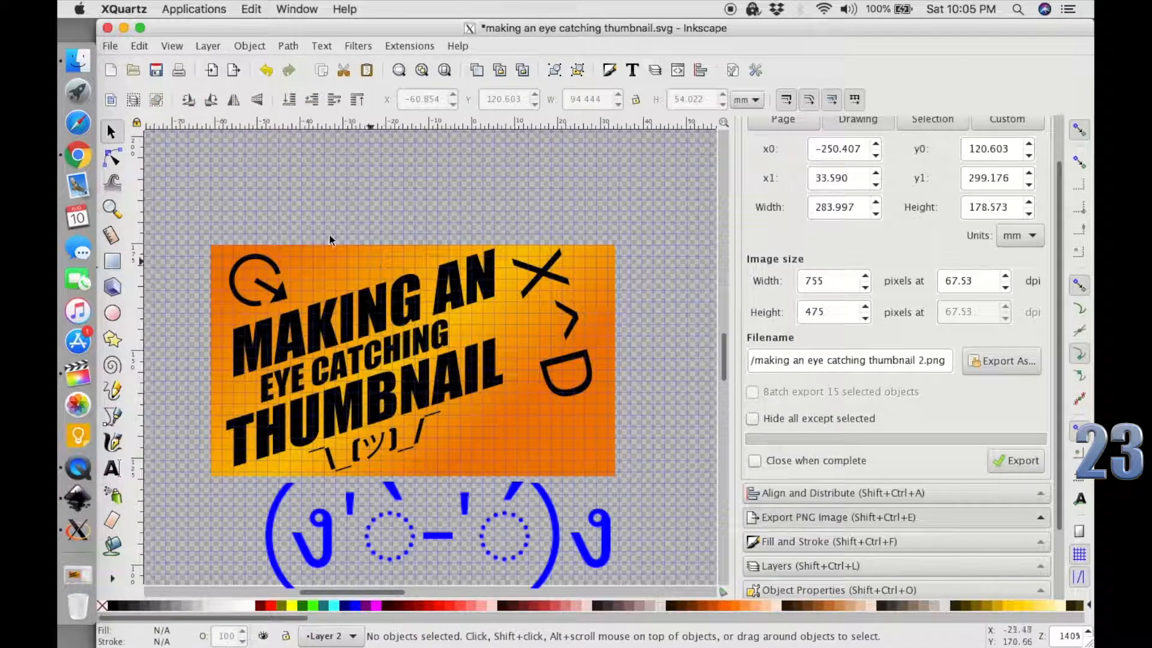